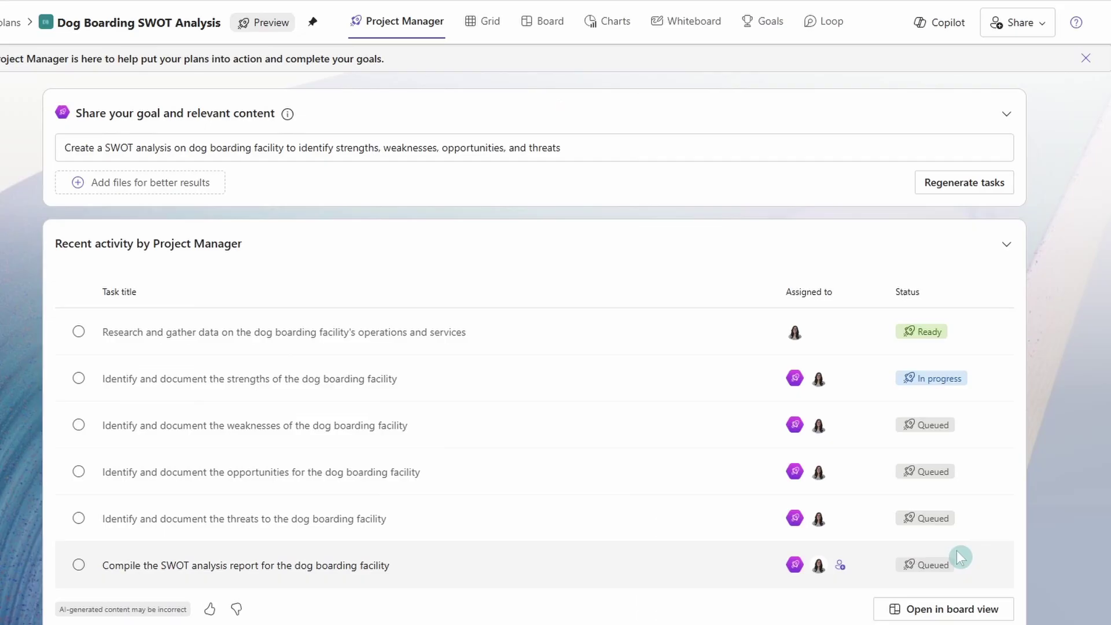
Open the Project Manager's Dog Boarding SWOT Analysis tasks in board view
{"action": "left_click", "coordinate": [983, 607]}
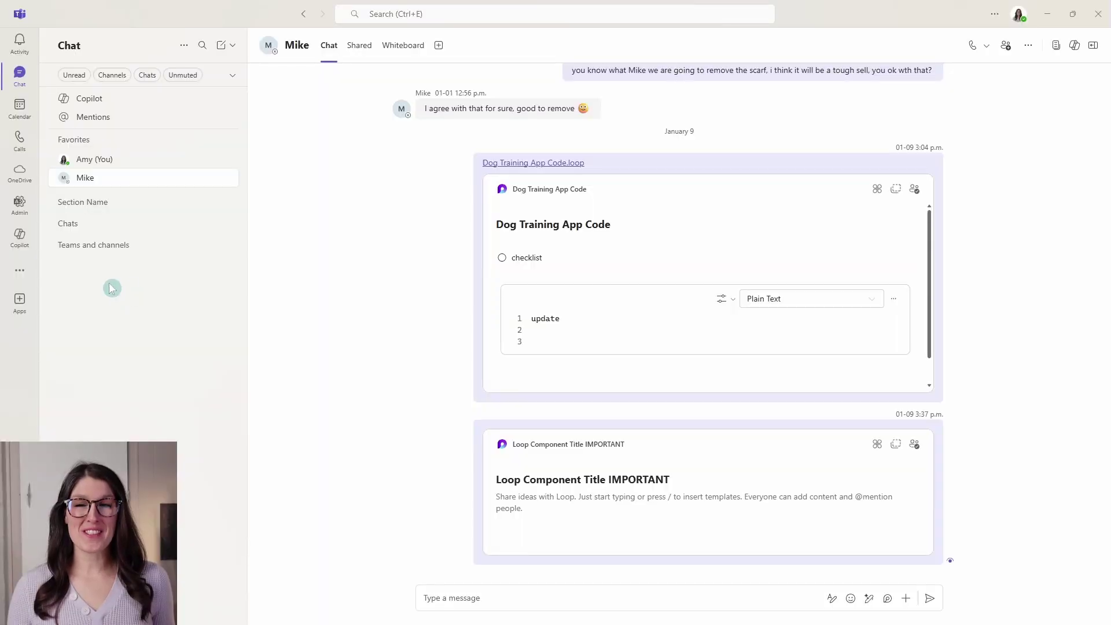
Launch the Planner app from the more-apps flyout in the Teams app rail
{"action": "left_click", "coordinate": [29, 270]}
{"action": "left_click", "coordinate": [77, 196]}
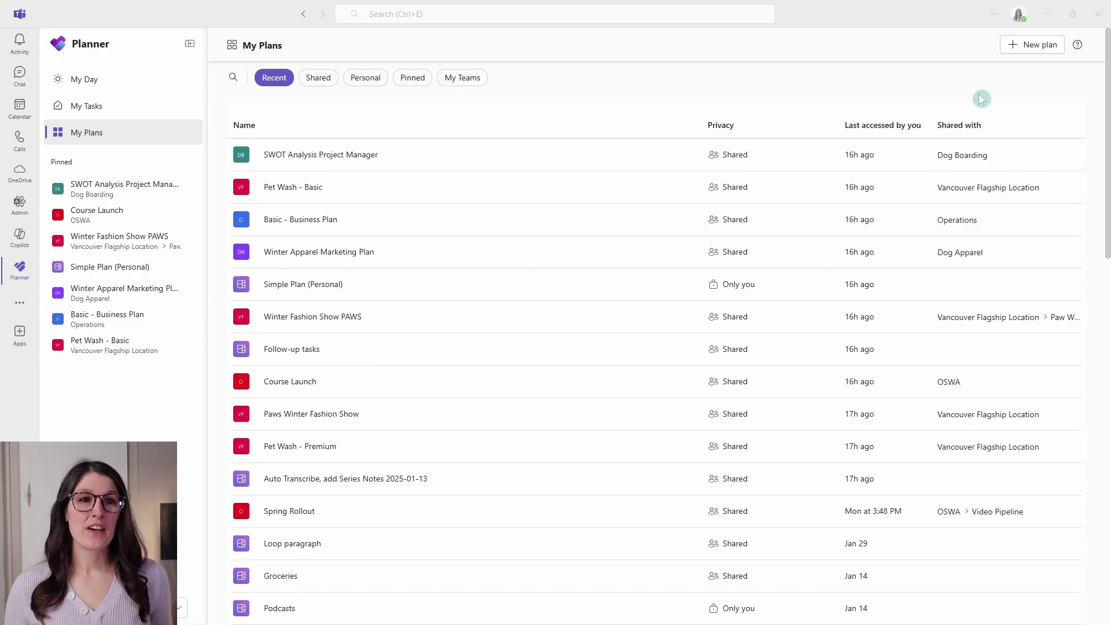
Start a New plan to browse the available Planner templates
{"action": "left_click", "coordinate": [1017, 48]}
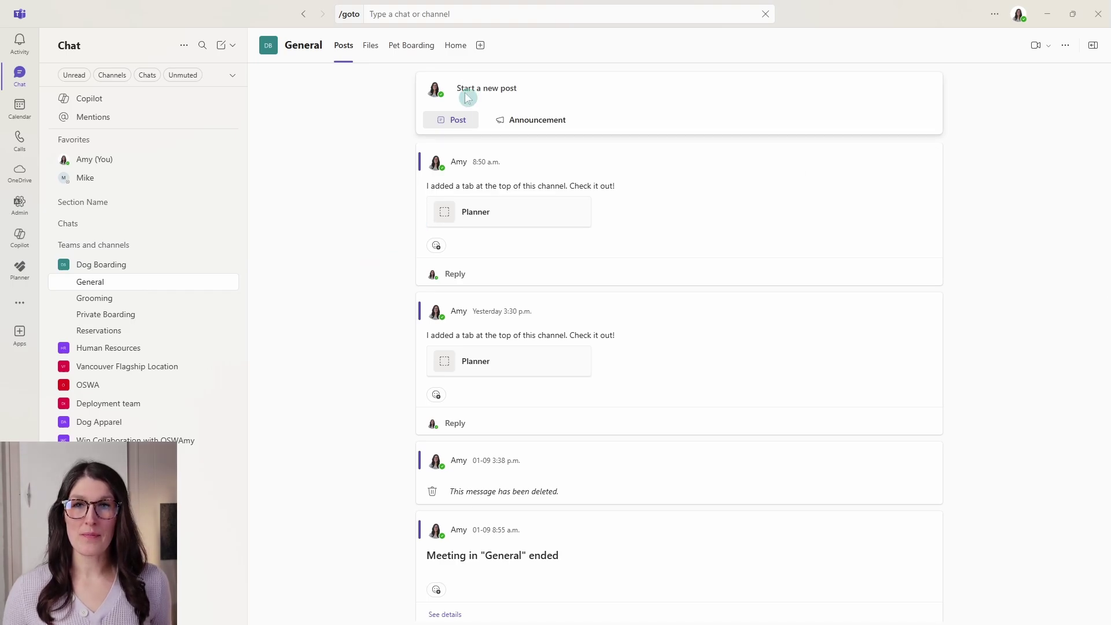
Add and save a Planner tab in the Dog Boarding General channel
{"action": "left_click", "coordinate": [479, 46]}
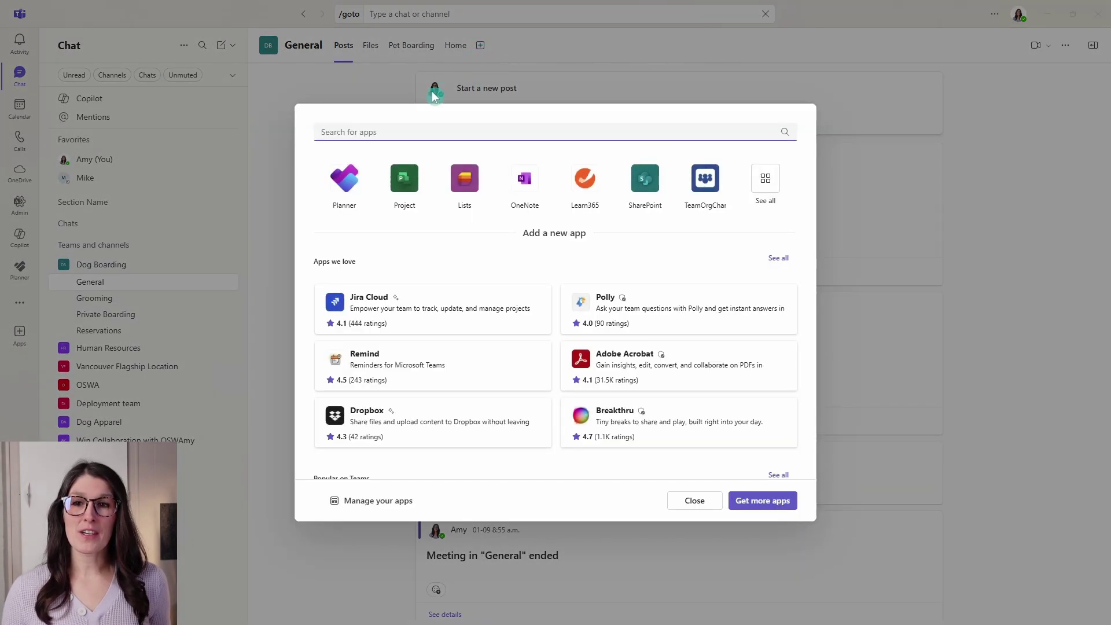
{"action": "left_click", "coordinate": [343, 190]}
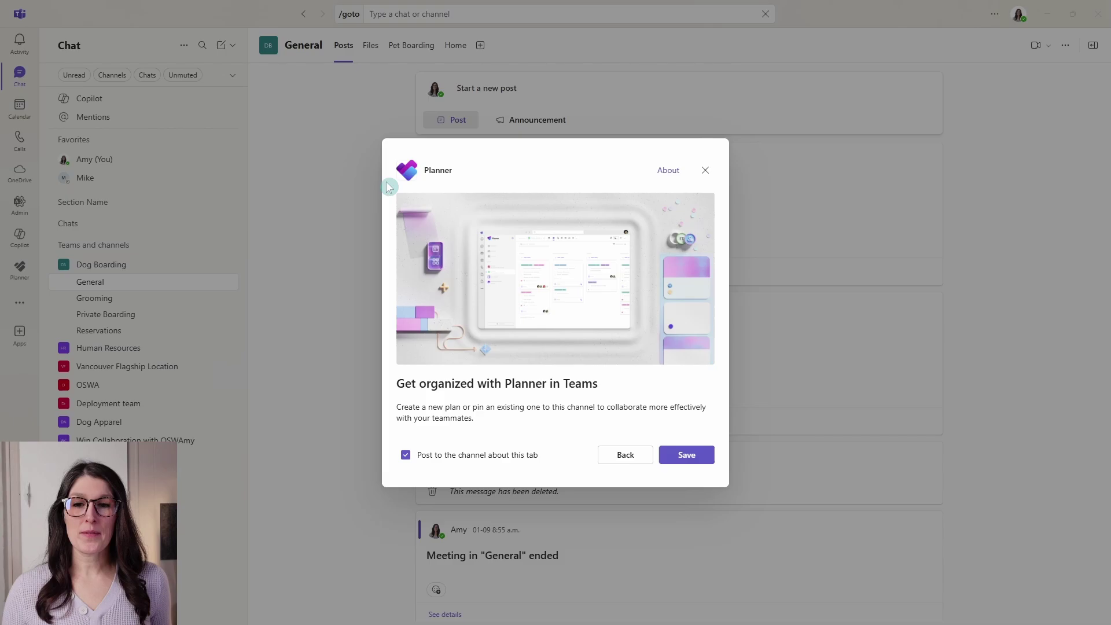
{"action": "left_click", "coordinate": [686, 455]}
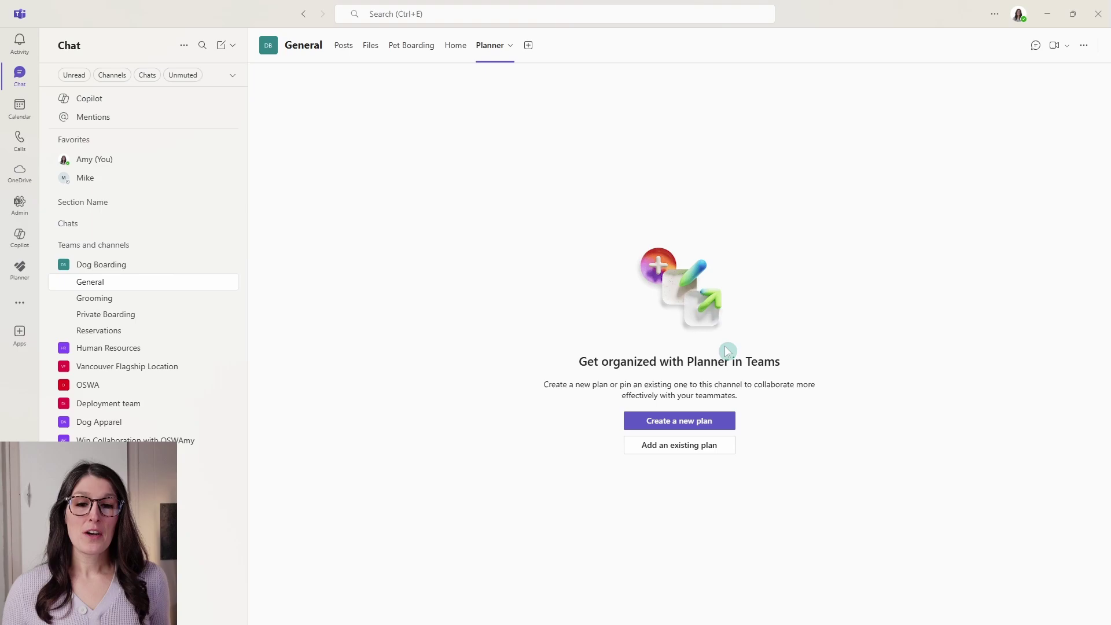
Preview the team's existing plans in the tab, then close without adding one
{"action": "left_click", "coordinate": [706, 444]}
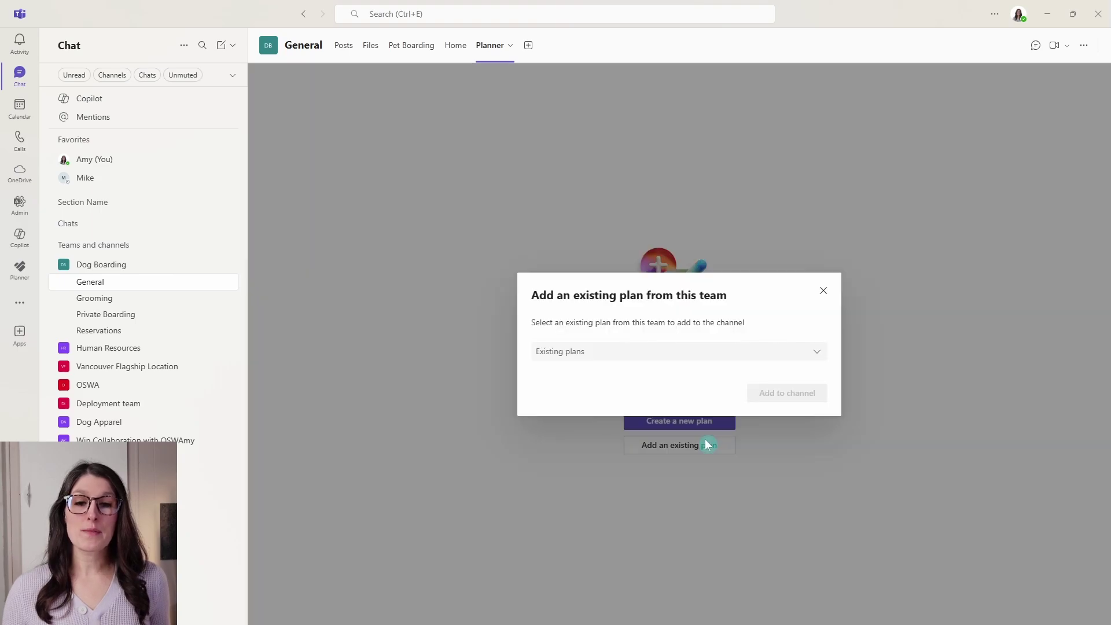
{"action": "left_click", "coordinate": [823, 358]}
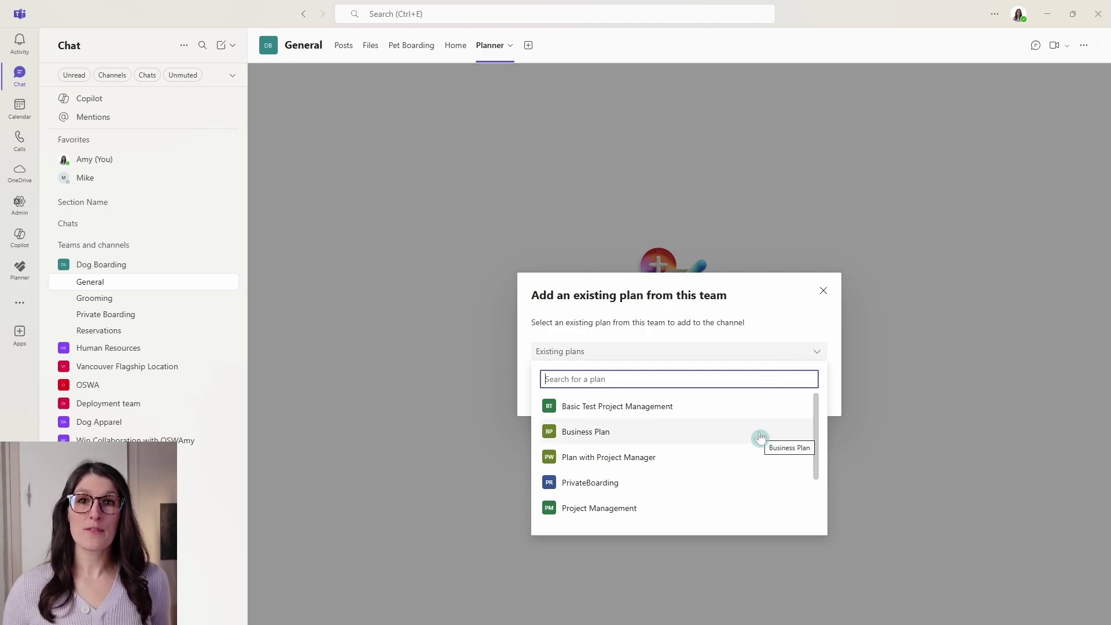
{"action": "left_click", "coordinate": [823, 291]}
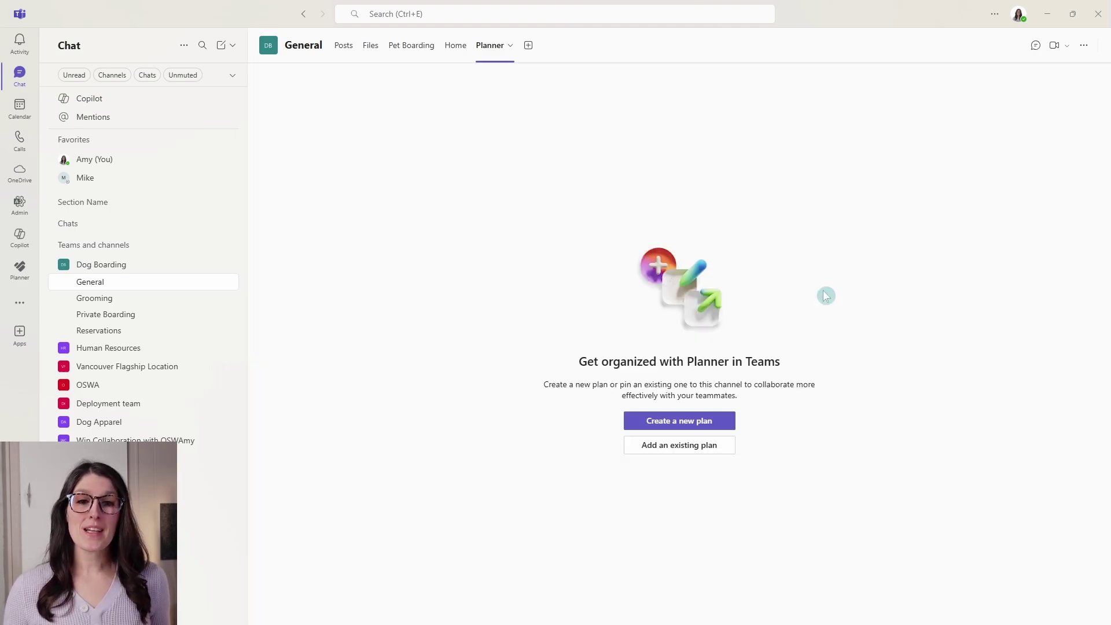
Choose 'Create a new plan' on the channel's Planner tab to view templates
{"action": "left_click", "coordinate": [708, 423]}
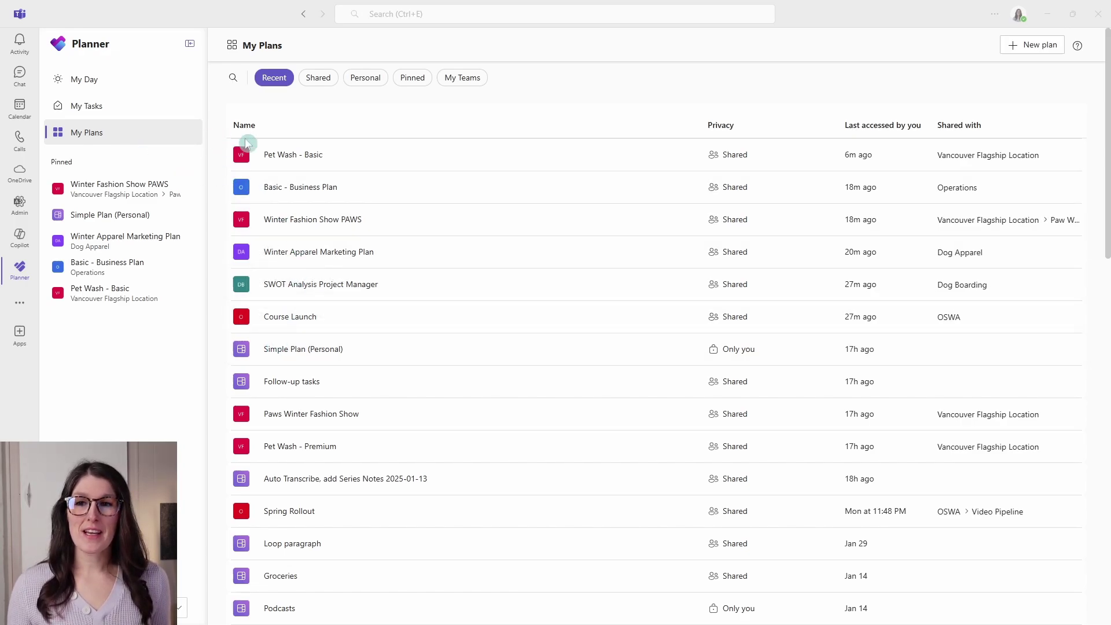
Open the Pet Wash - Basic plan and its plan-name options menu
{"action": "left_click", "coordinate": [317, 162]}
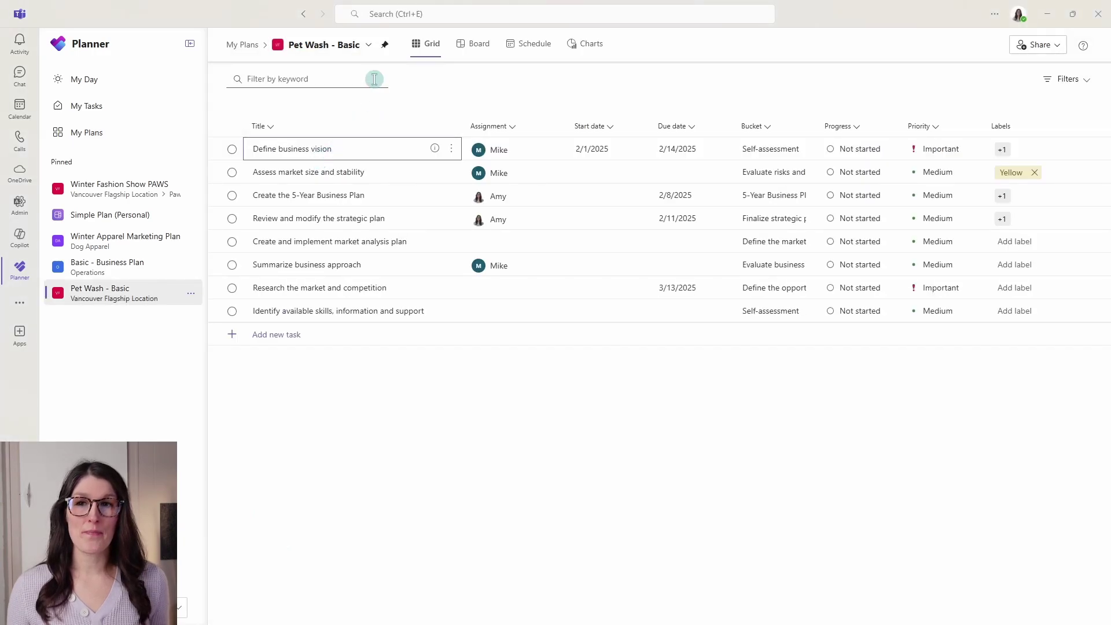
{"action": "left_click", "coordinate": [368, 46]}
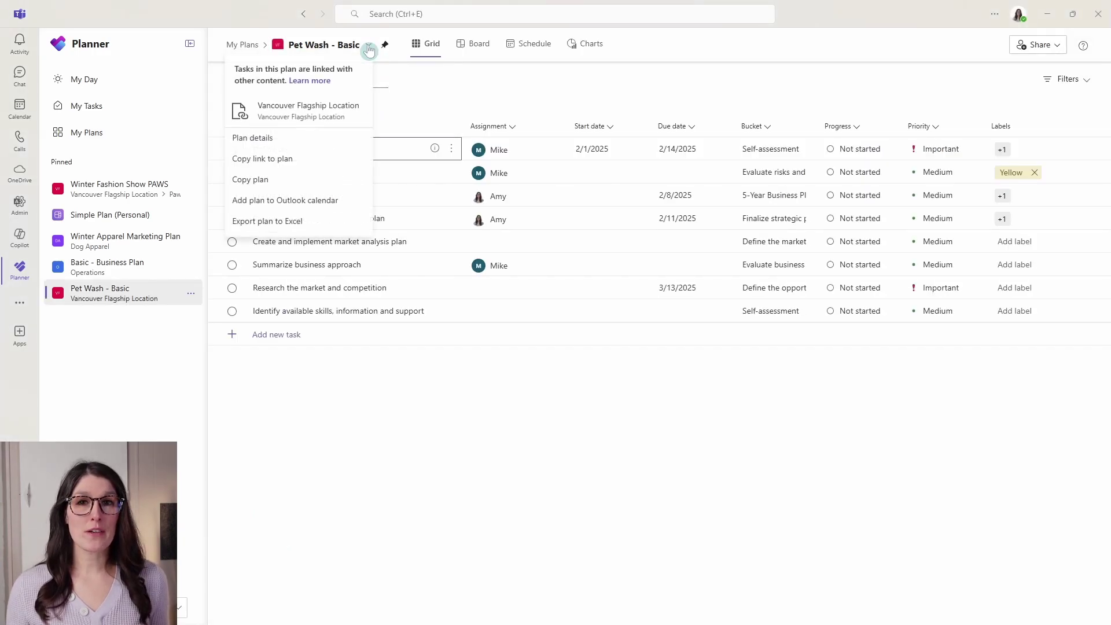
Publish Pet Wash - Basic for anyone and select its iCalendar link for copying
{"action": "left_click", "coordinate": [356, 201]}
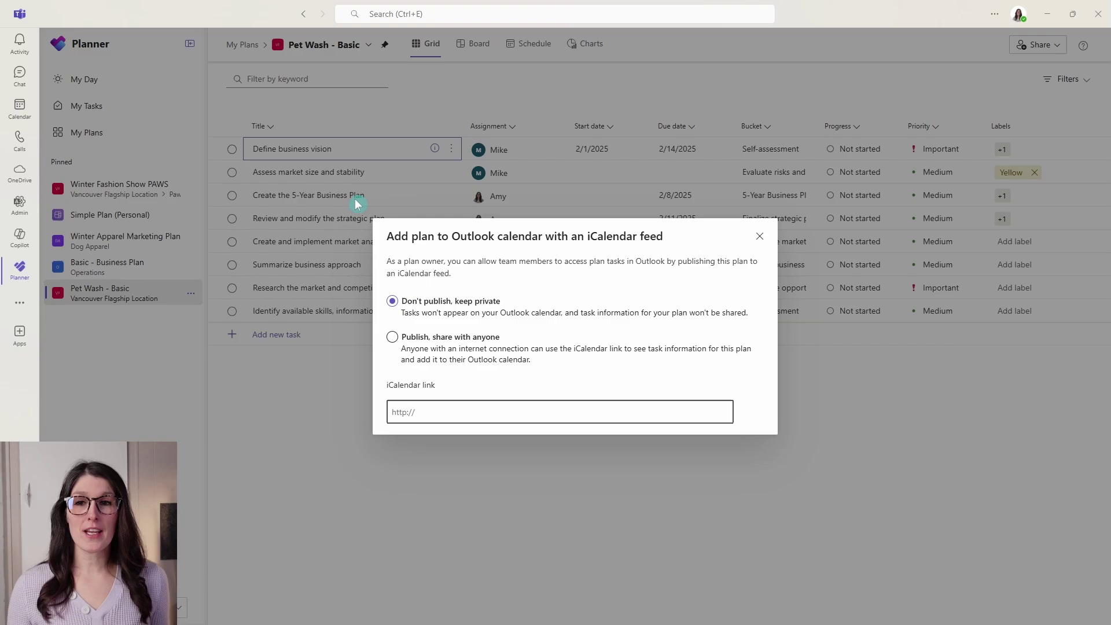
{"action": "left_click", "coordinate": [393, 338]}
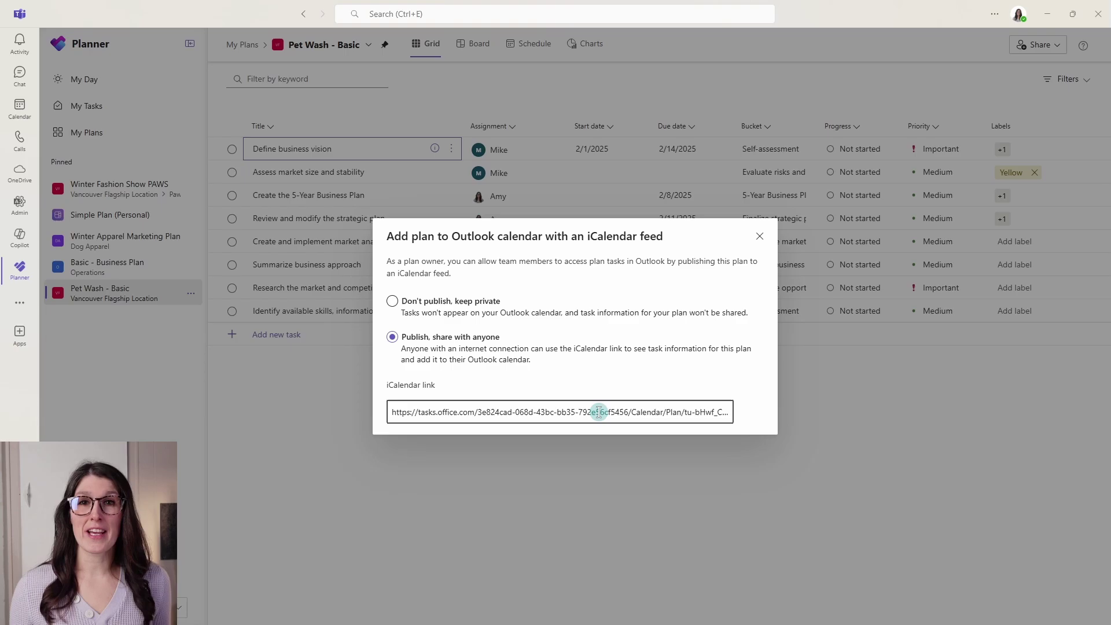
{"action": "left_click", "coordinate": [532, 412]}
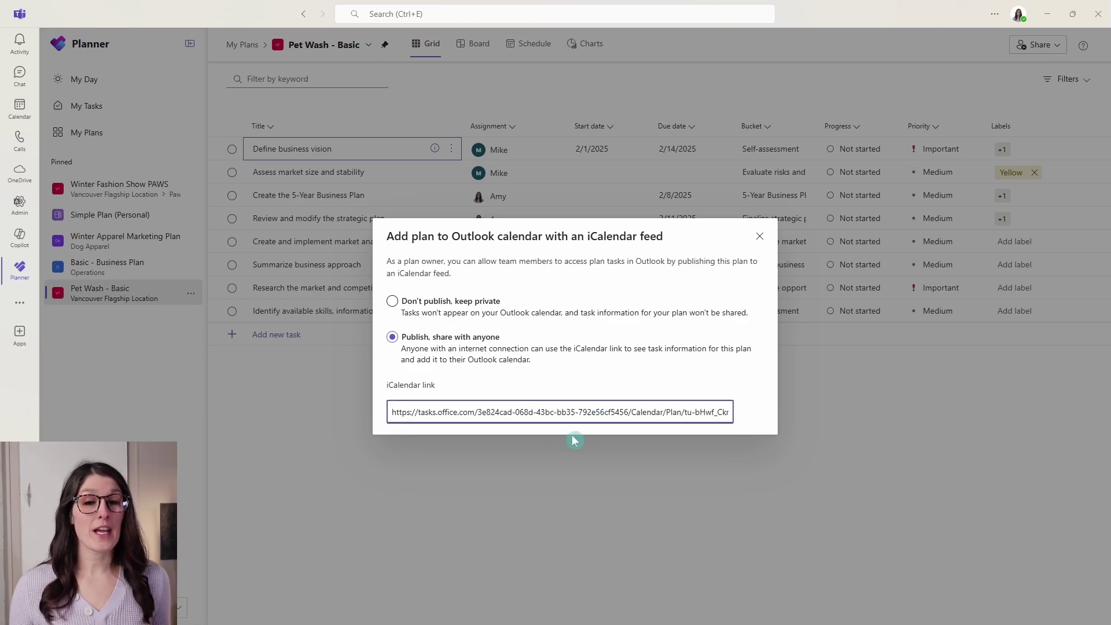
{"action": "key", "text": "ctrl+a"}
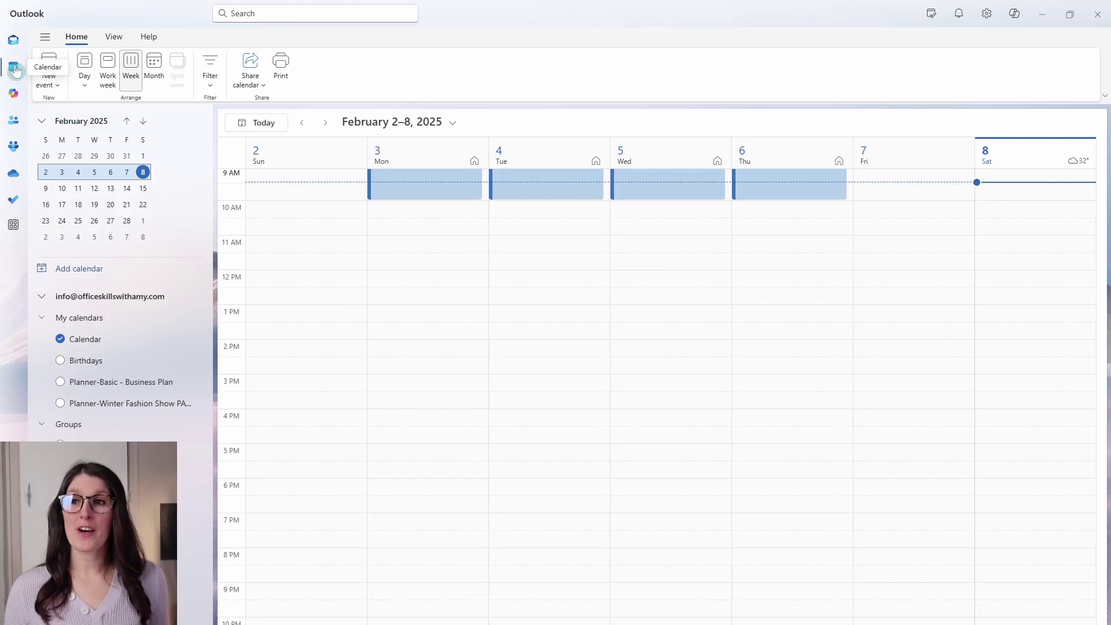
Subscribe from web to the pasted iCalendar link as 'Pet Wash' with a charm
{"action": "left_click", "coordinate": [96, 276]}
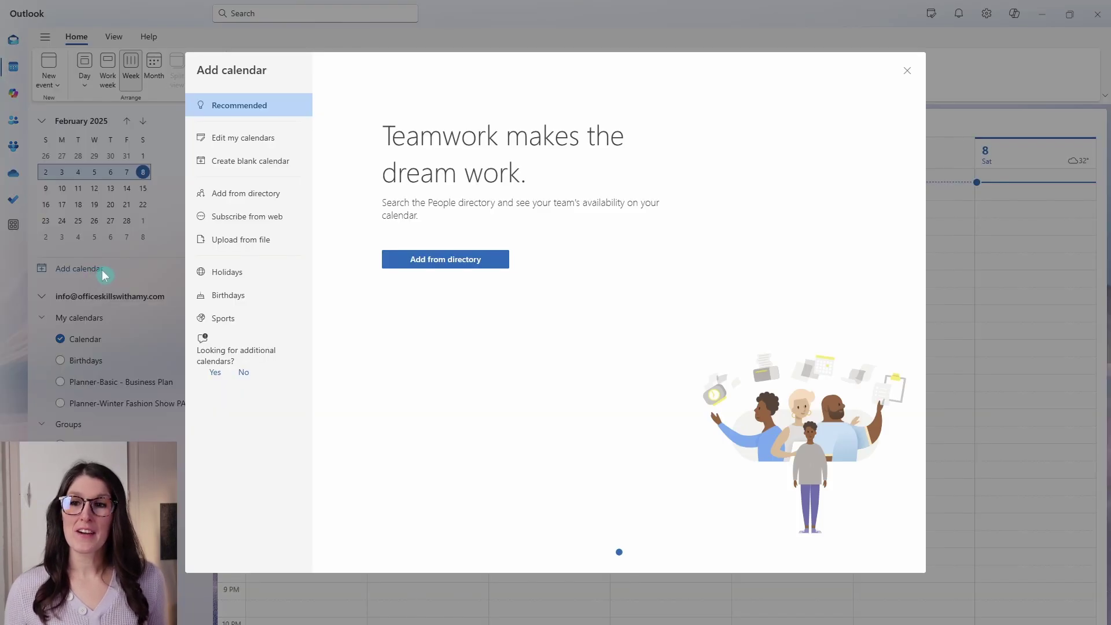
{"action": "left_click", "coordinate": [267, 219]}
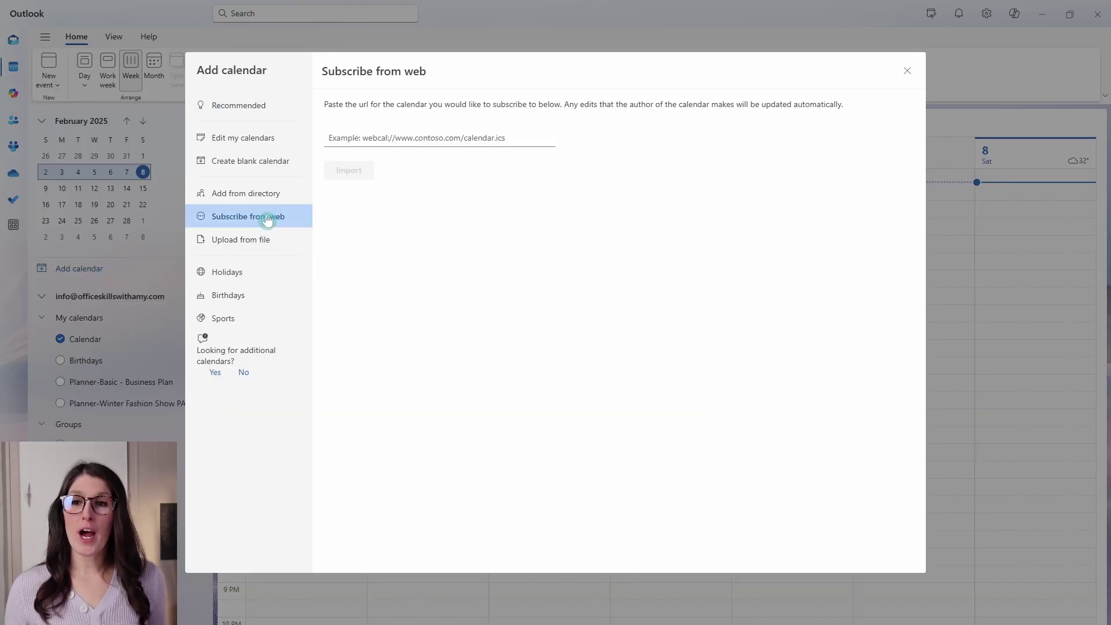
{"action": "left_click", "coordinate": [394, 137]}
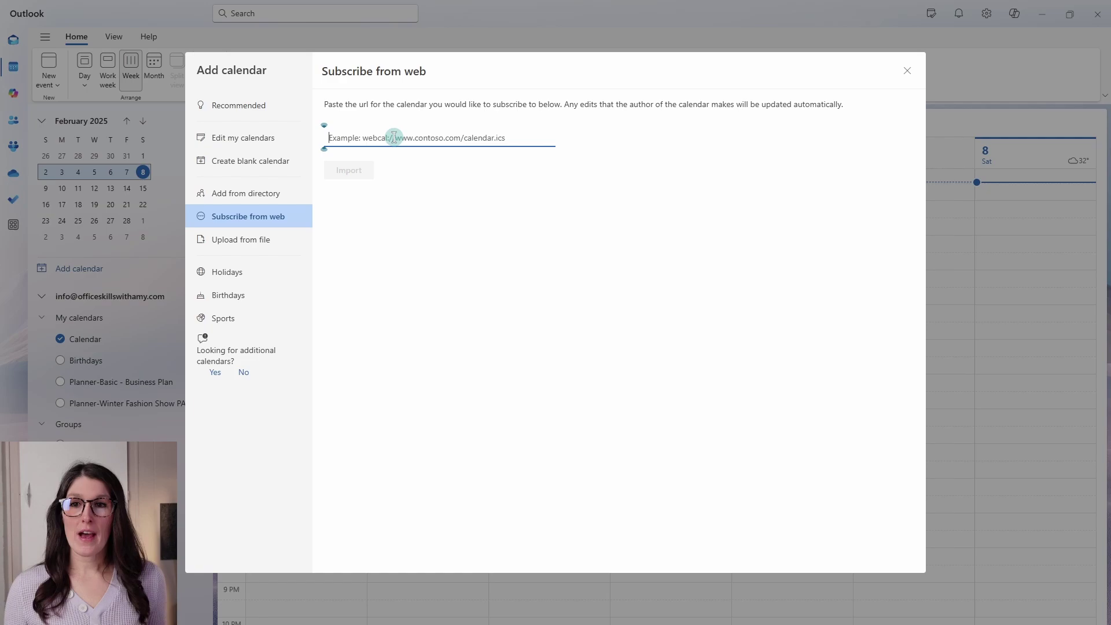
{"action": "key", "text": "ctrl+v"}
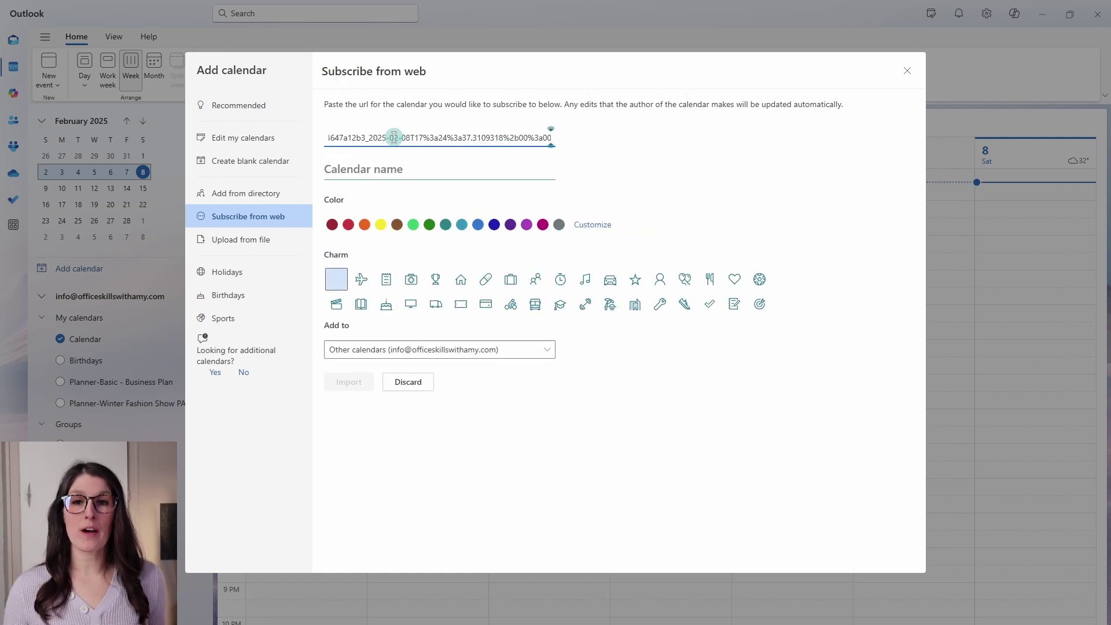
{"action": "left_click", "coordinate": [372, 170]}
{"action": "type", "text": "Pet Wash"}
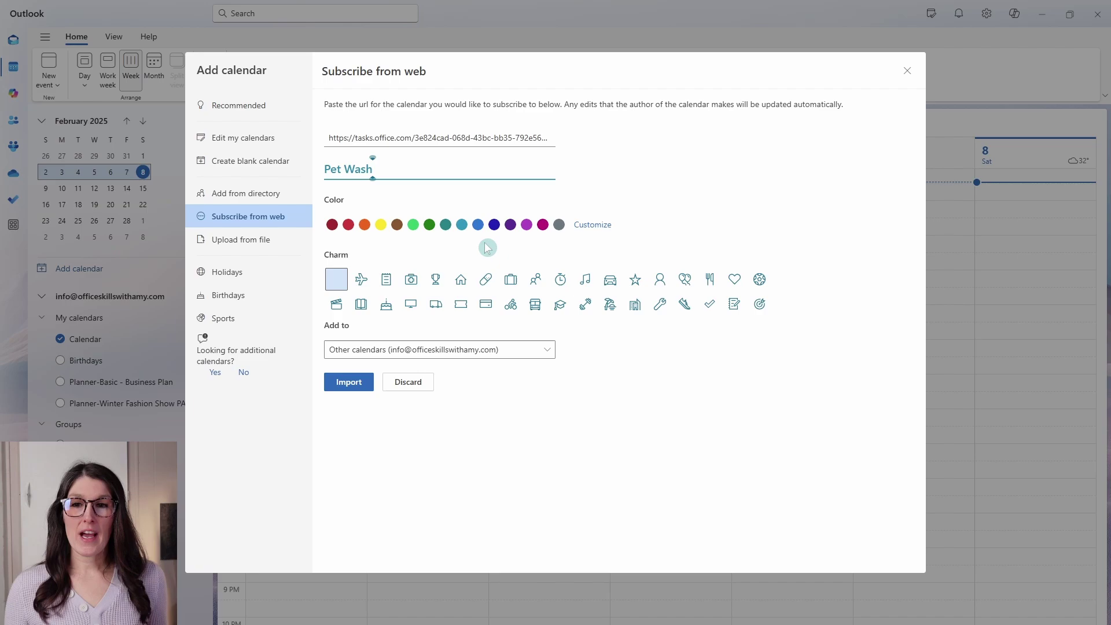
{"action": "left_click", "coordinate": [387, 279]}
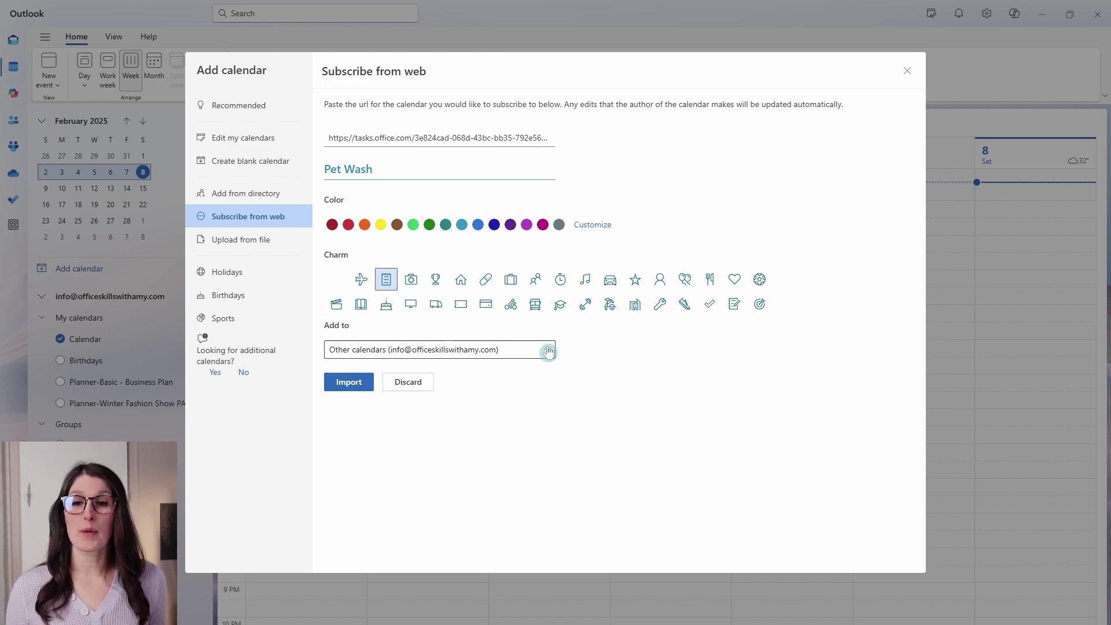
{"action": "left_click", "coordinate": [347, 383]}
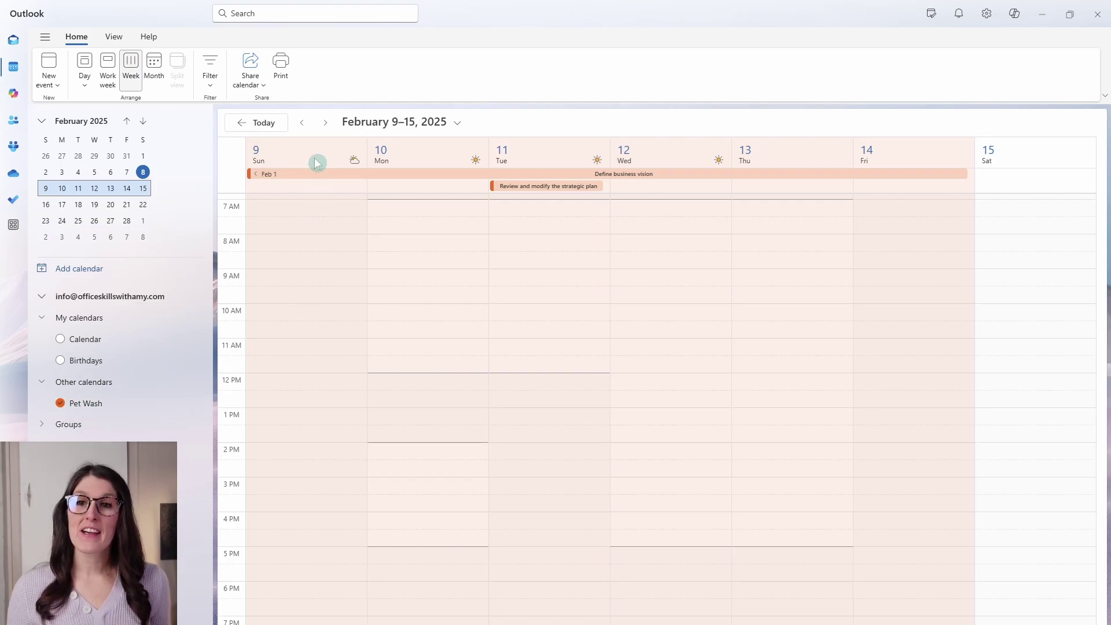
Browse the weeks back to February 2–8 to see Pet Wash tasks
{"action": "left_click", "coordinate": [326, 122]}
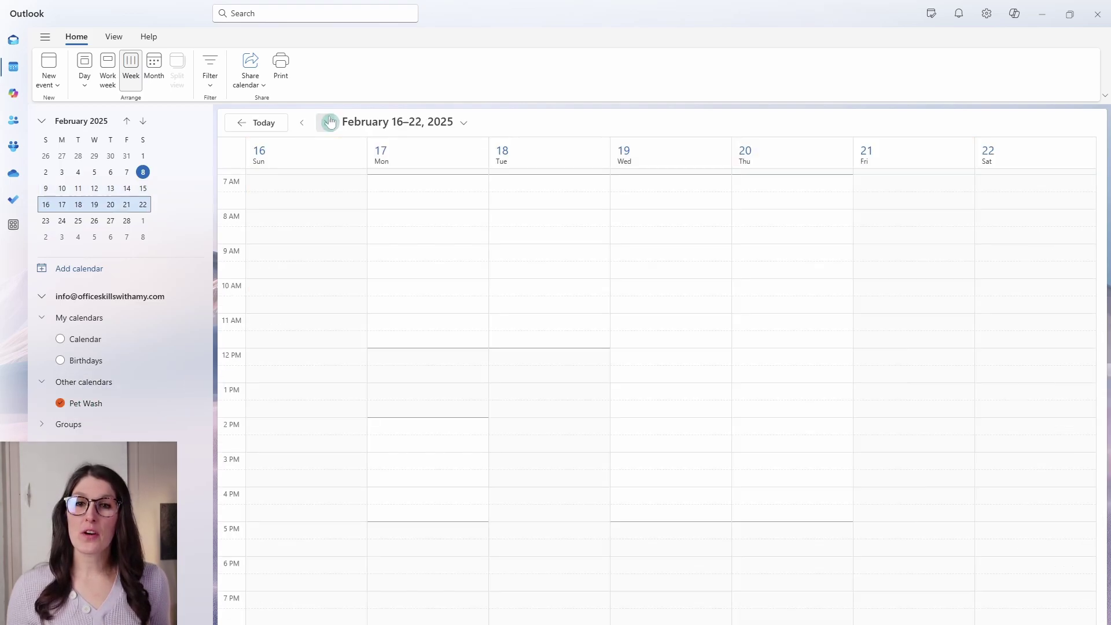
{"action": "left_click", "coordinate": [302, 124]}
{"action": "left_click", "coordinate": [302, 123]}
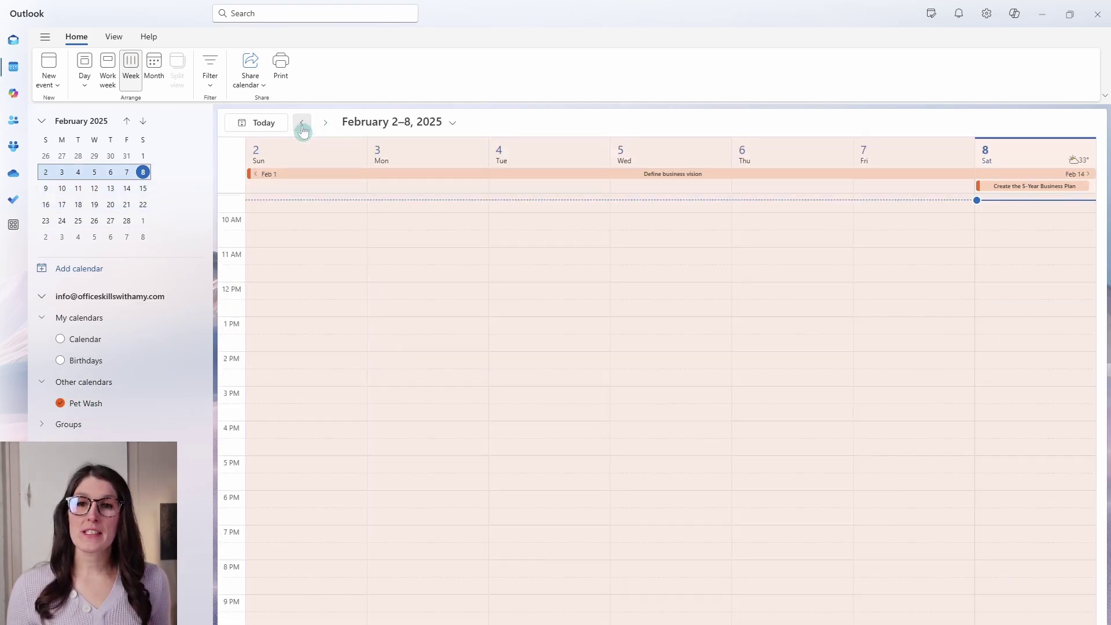
View the Define business vision task in full, then advance to February 9–15
{"action": "left_click", "coordinate": [571, 177]}
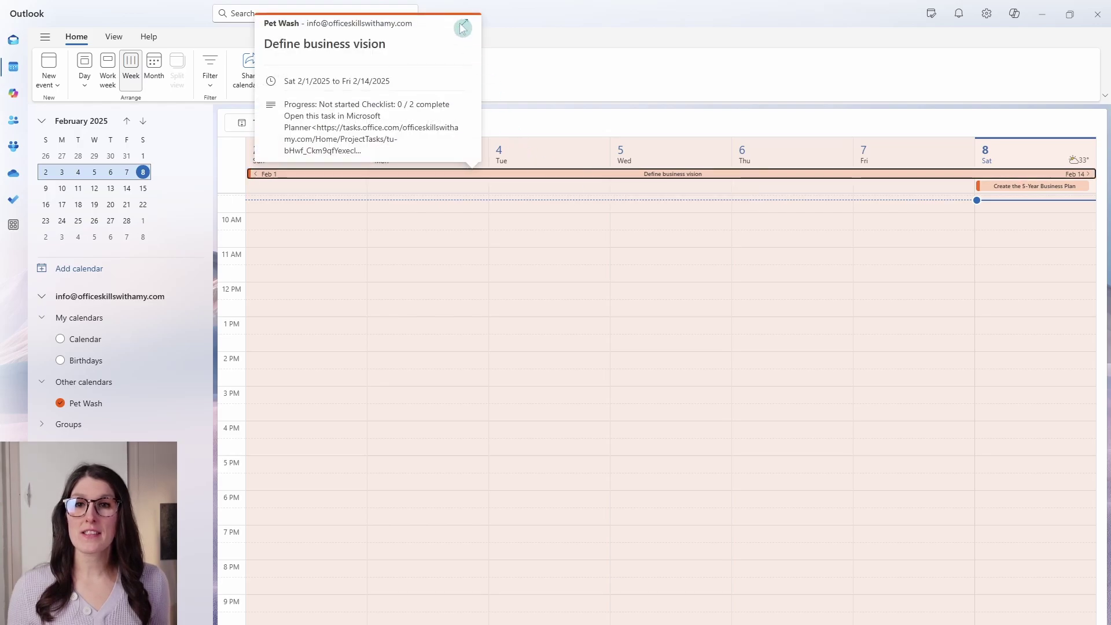
{"action": "left_click", "coordinate": [462, 27]}
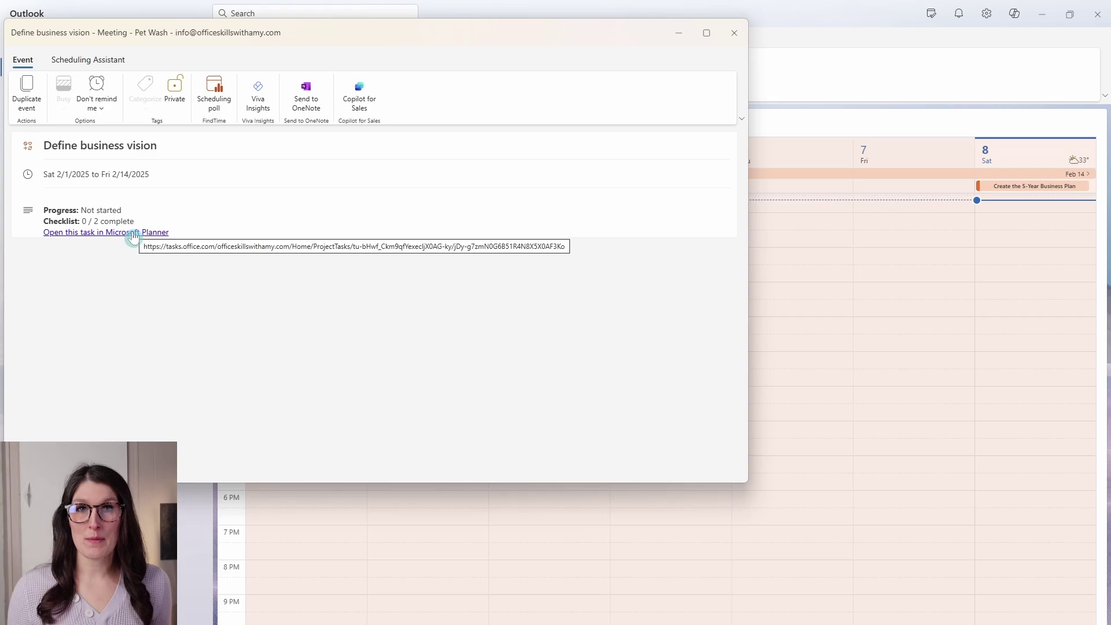
{"action": "left_click", "coordinate": [735, 33]}
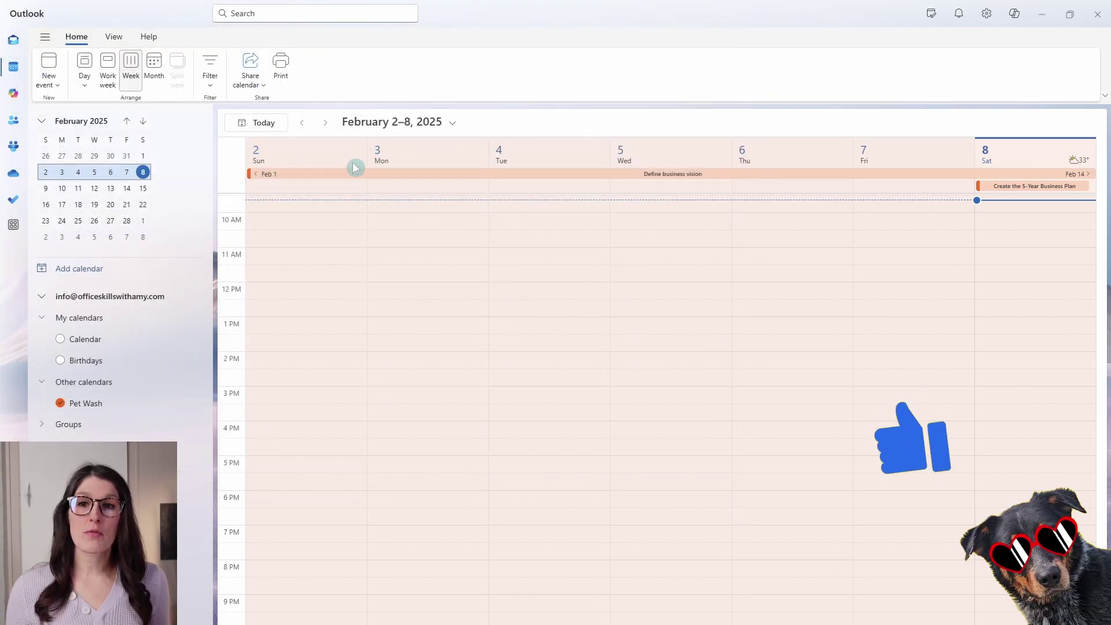
{"action": "left_click", "coordinate": [327, 122]}
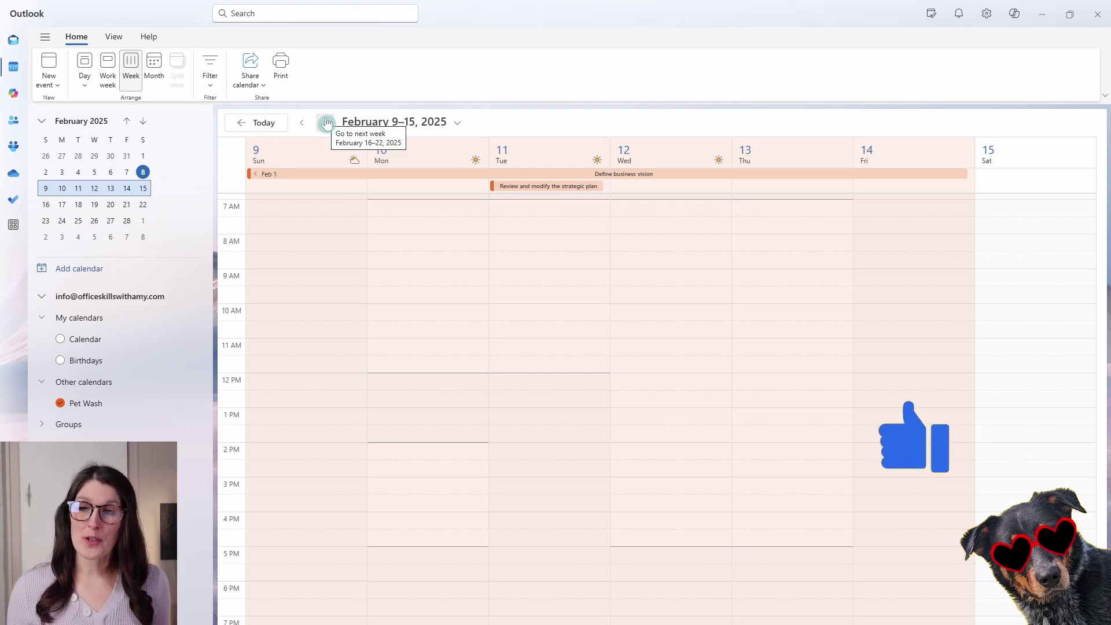
Tick the main Calendar under My calendars to show it beside Pet Wash
{"action": "left_click", "coordinate": [61, 340]}
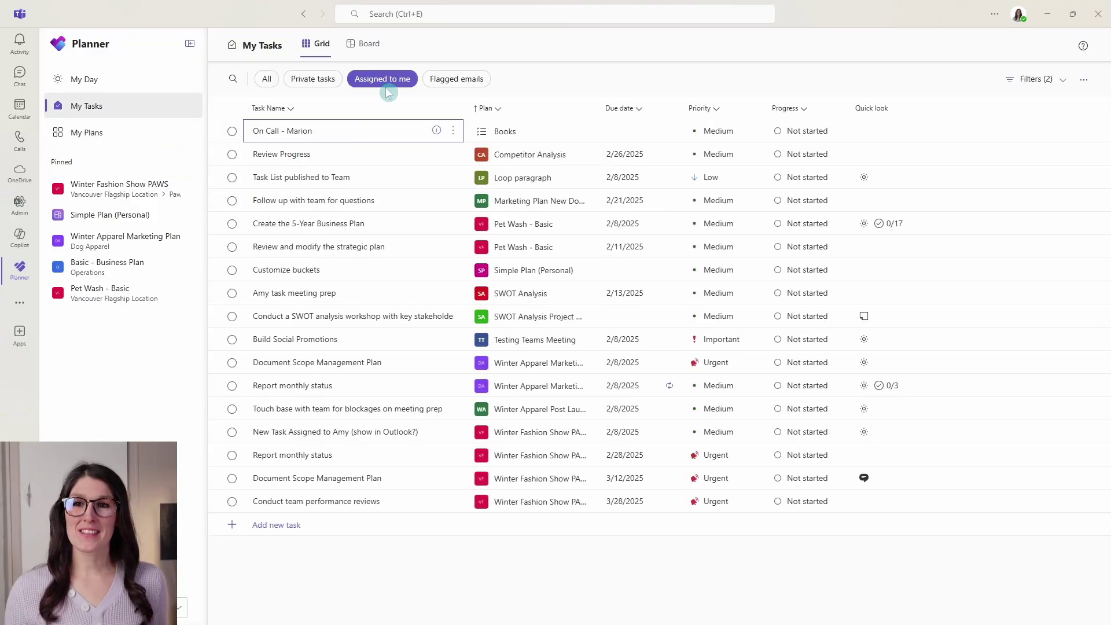
From the My Tasks '...' menu, choose 'Add "Assigned to me" tasks to Outlook calendar'
{"action": "left_click", "coordinate": [1085, 81]}
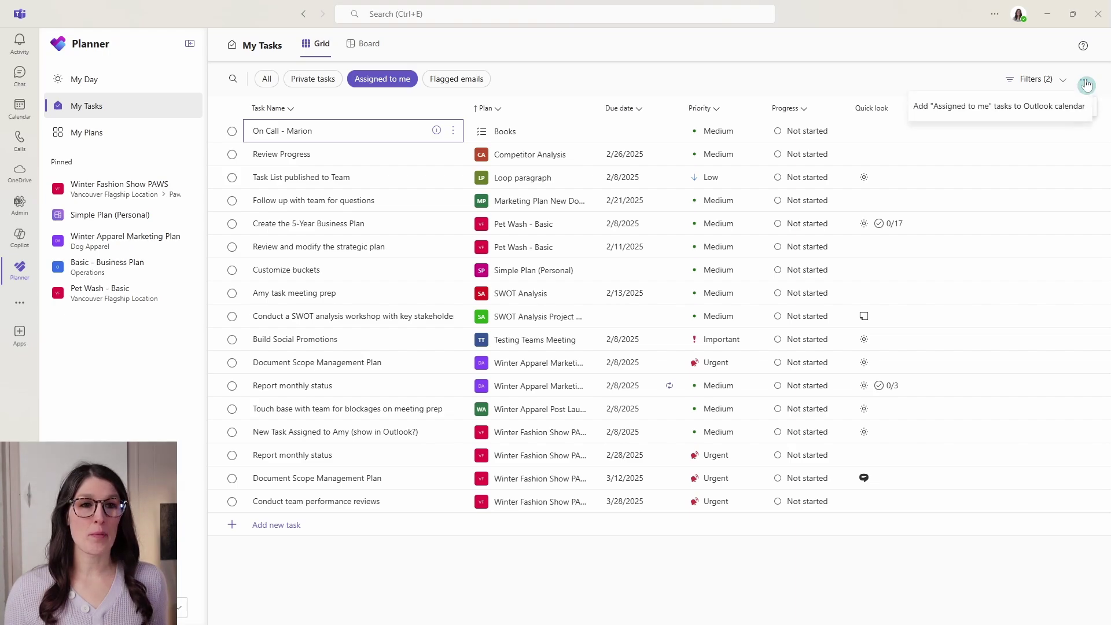
{"action": "left_click", "coordinate": [993, 118]}
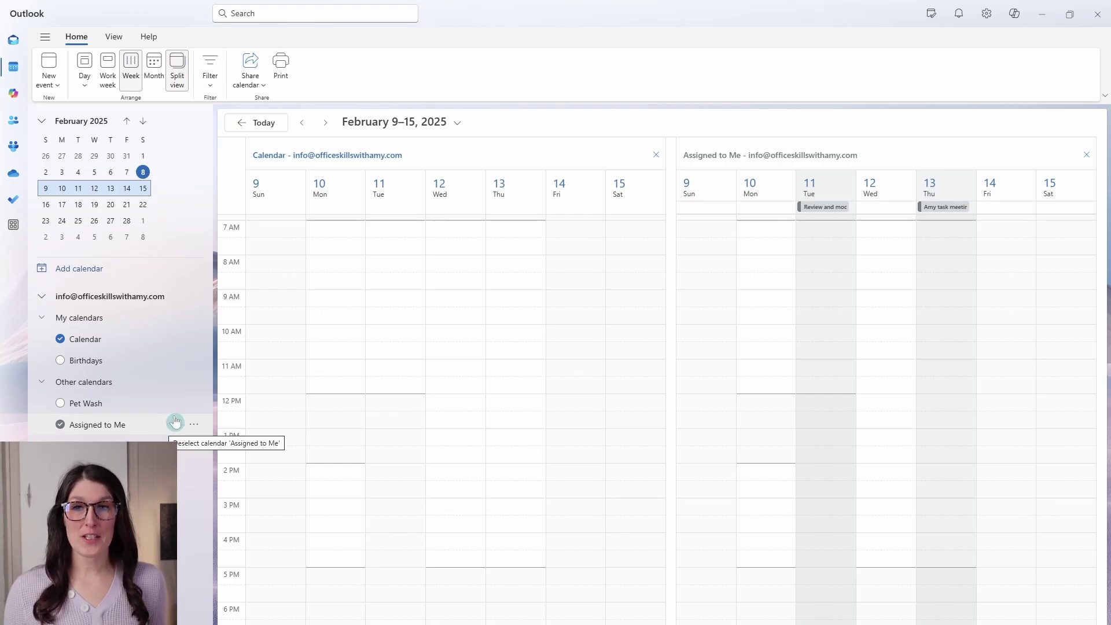
Move the main and Assigned to Me calendars forward one week, to February 16–22, 2025
{"action": "left_click", "coordinate": [326, 122]}
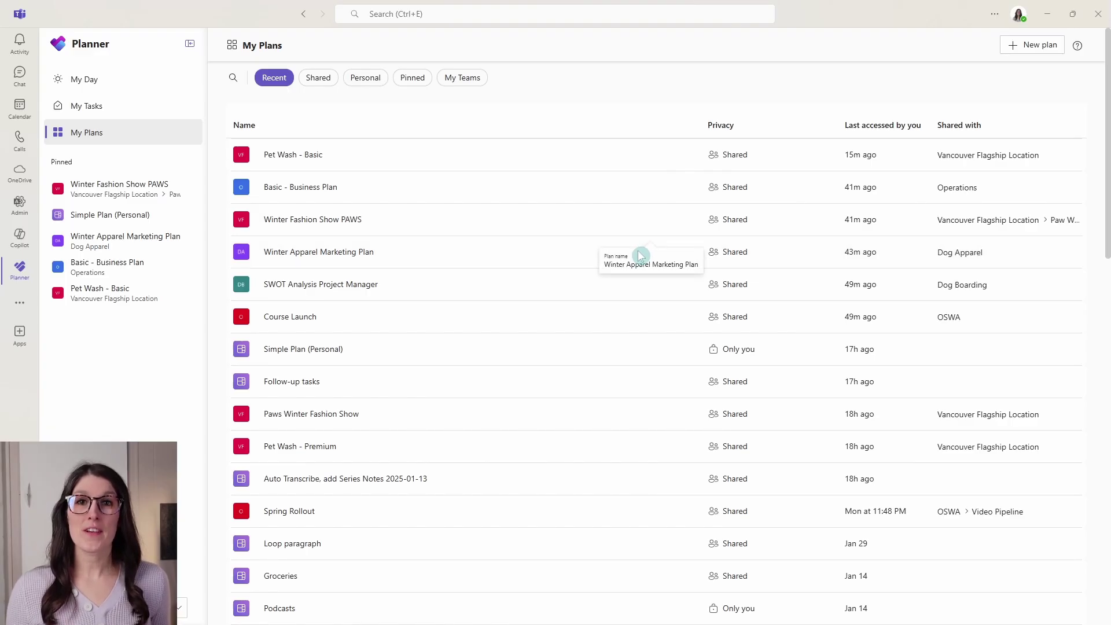
Create a new plan using the SWOT Analysis card under Project Manager Templates
{"action": "mouse_move", "coordinate": [637, 262]}
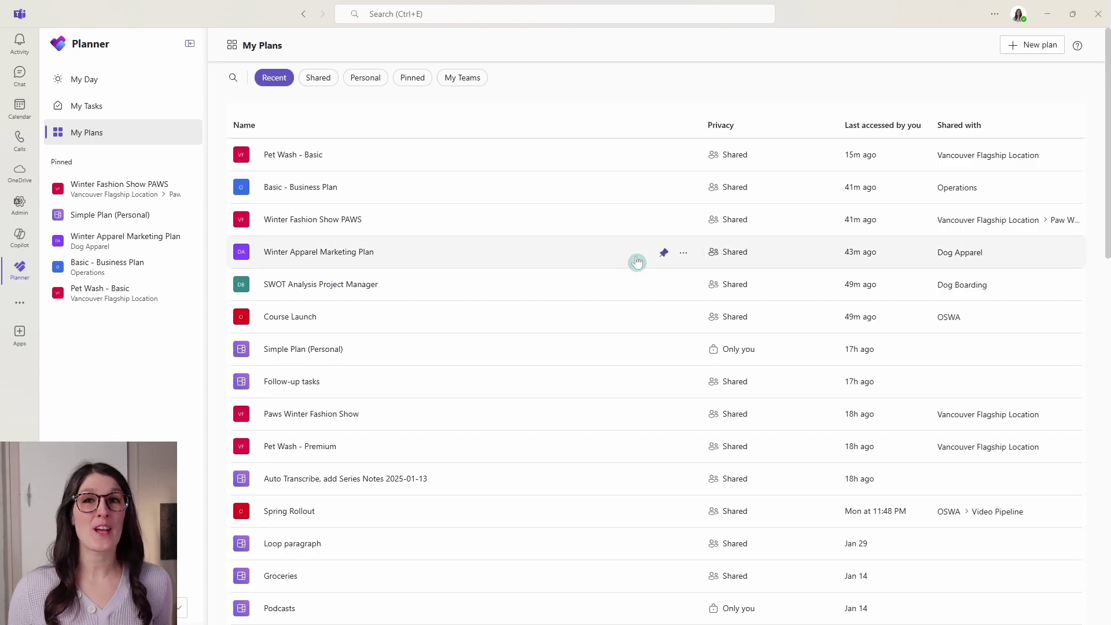
{"action": "left_click", "coordinate": [1020, 51]}
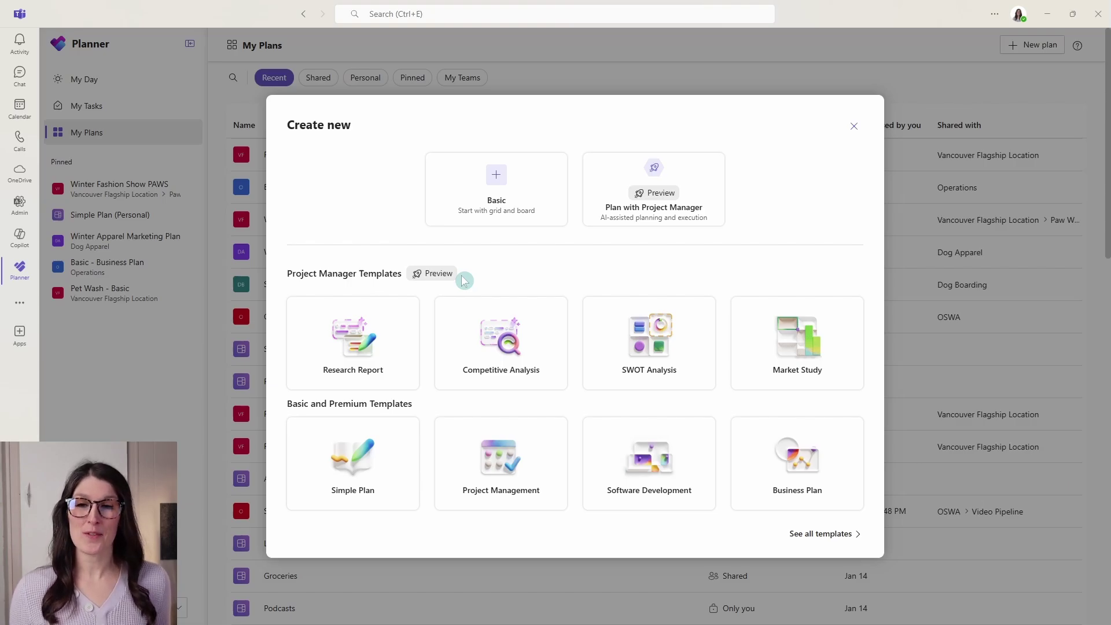
{"action": "left_click", "coordinate": [671, 363]}
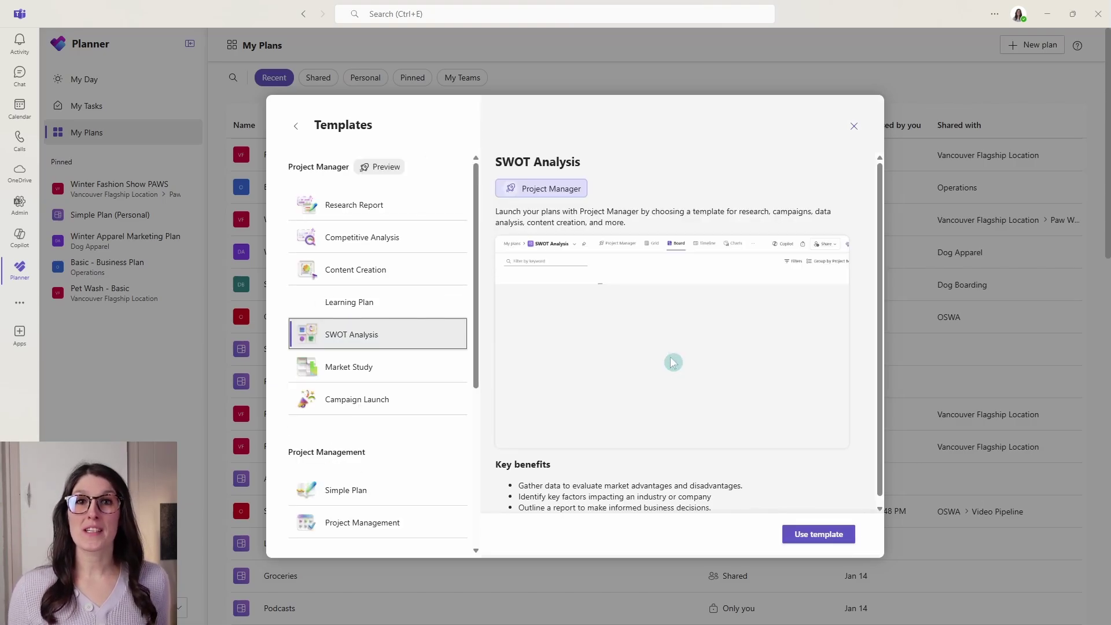
{"action": "left_click", "coordinate": [817, 537]}
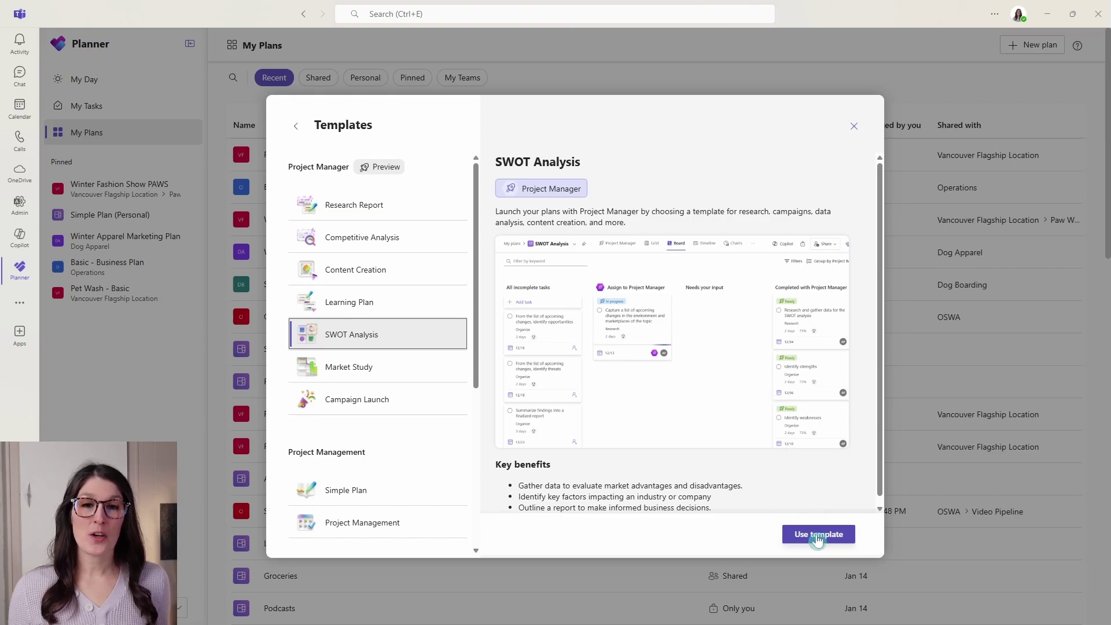
Create the pinned 'Dog Boarding SWOT Analysis' plan in the Dog Boarding group
{"action": "type", "text": "Dog Boarding SWOT Analysis"}
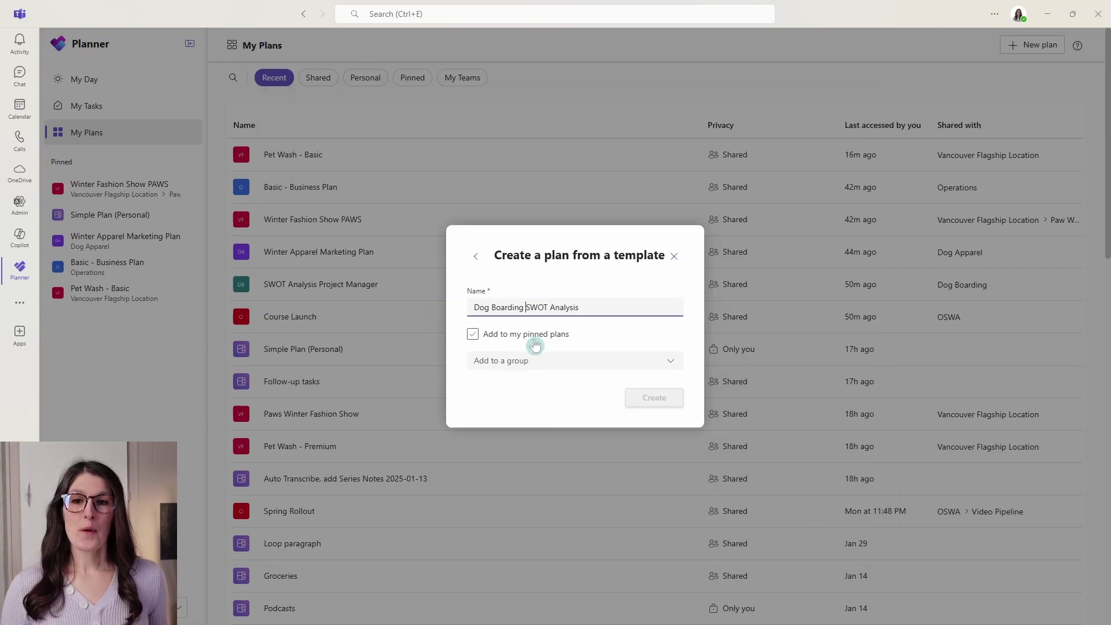
{"action": "left_click", "coordinate": [534, 341]}
{"action": "left_click", "coordinate": [669, 361]}
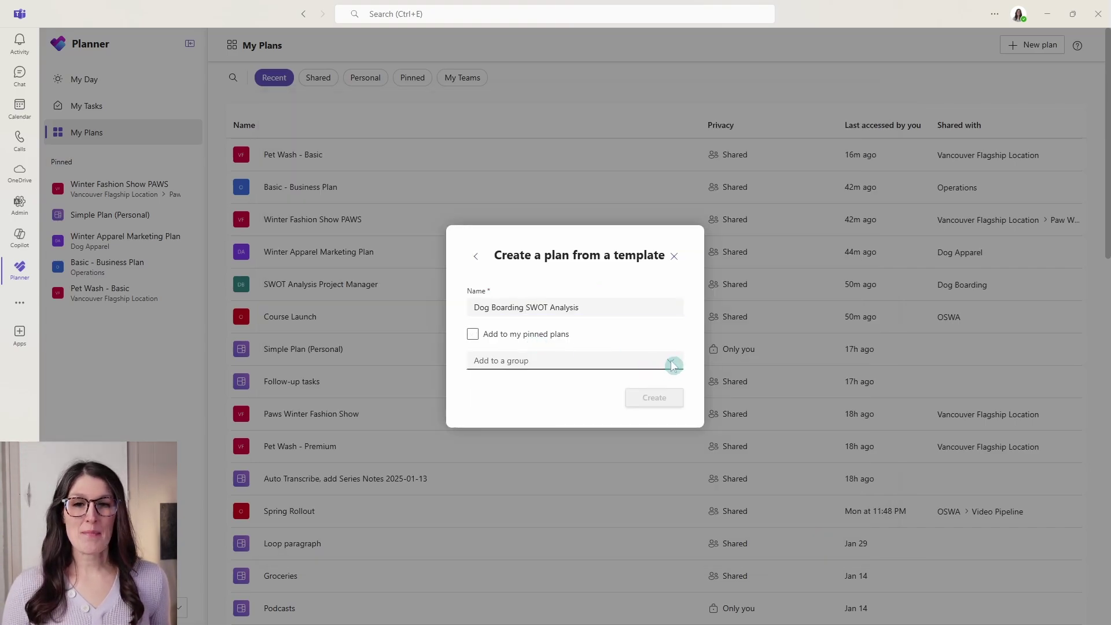
{"action": "left_click", "coordinate": [567, 415]}
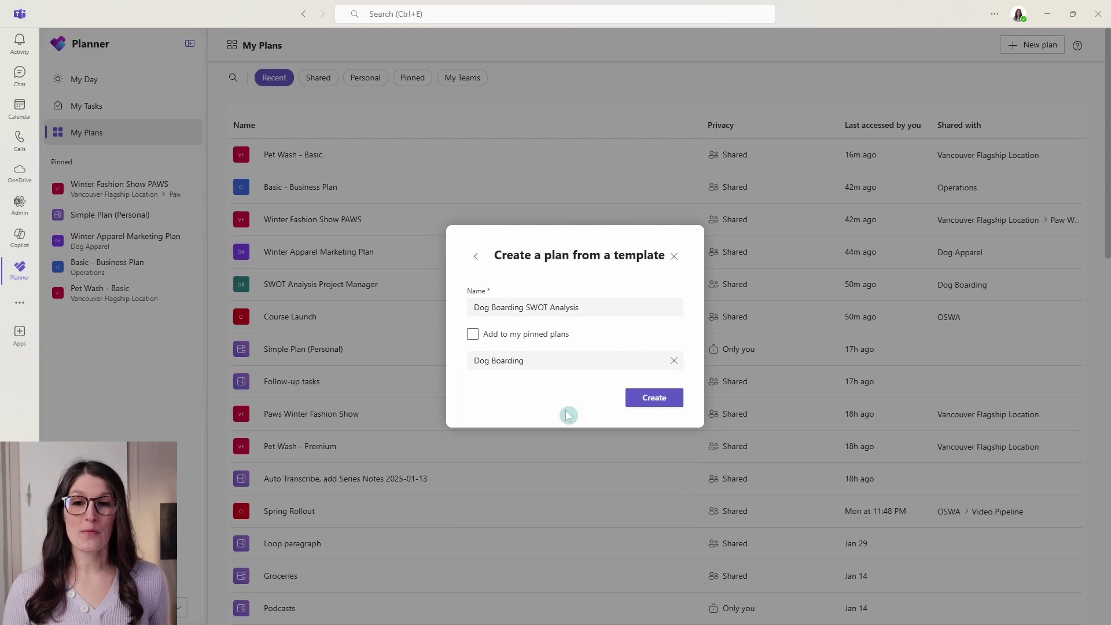
{"action": "left_click", "coordinate": [472, 337]}
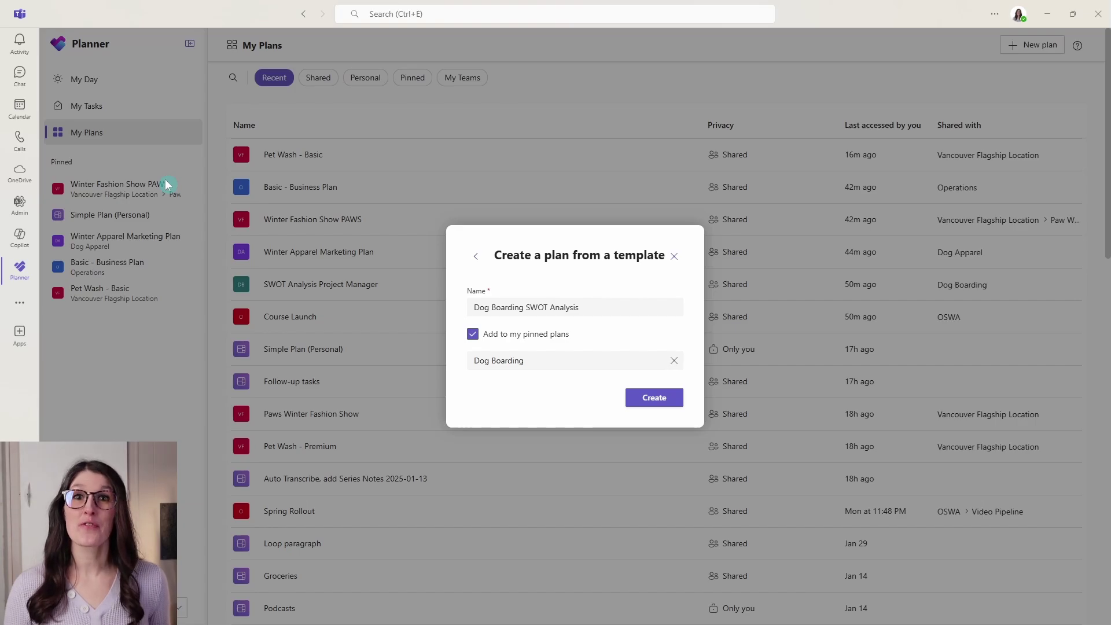
{"action": "left_click", "coordinate": [675, 399]}
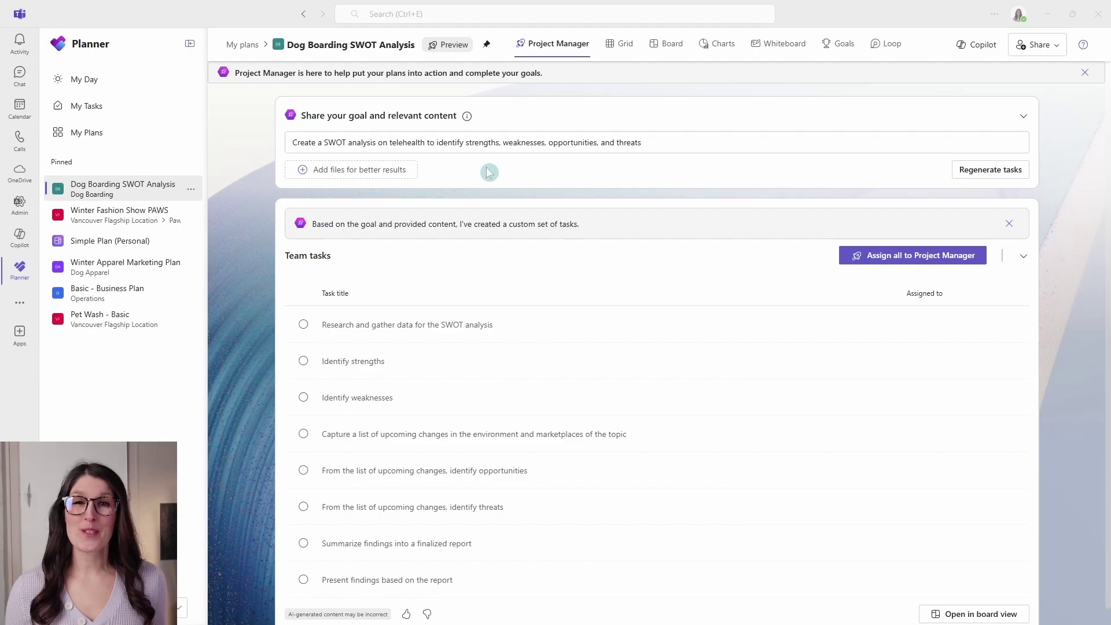
Replace 'telehealth' with 'Dog Boarding' in the goal and confirm regenerating the tasks
{"action": "double_click", "coordinate": [409, 143]}
{"action": "type", "text": "Dog Boarding"}
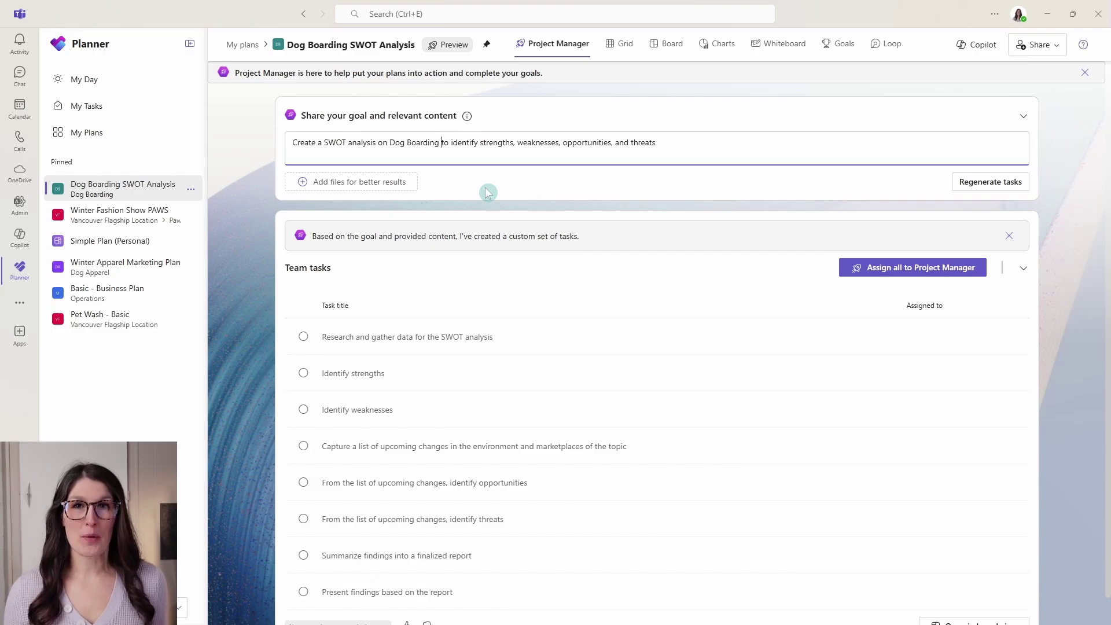
{"action": "left_click", "coordinate": [999, 183]}
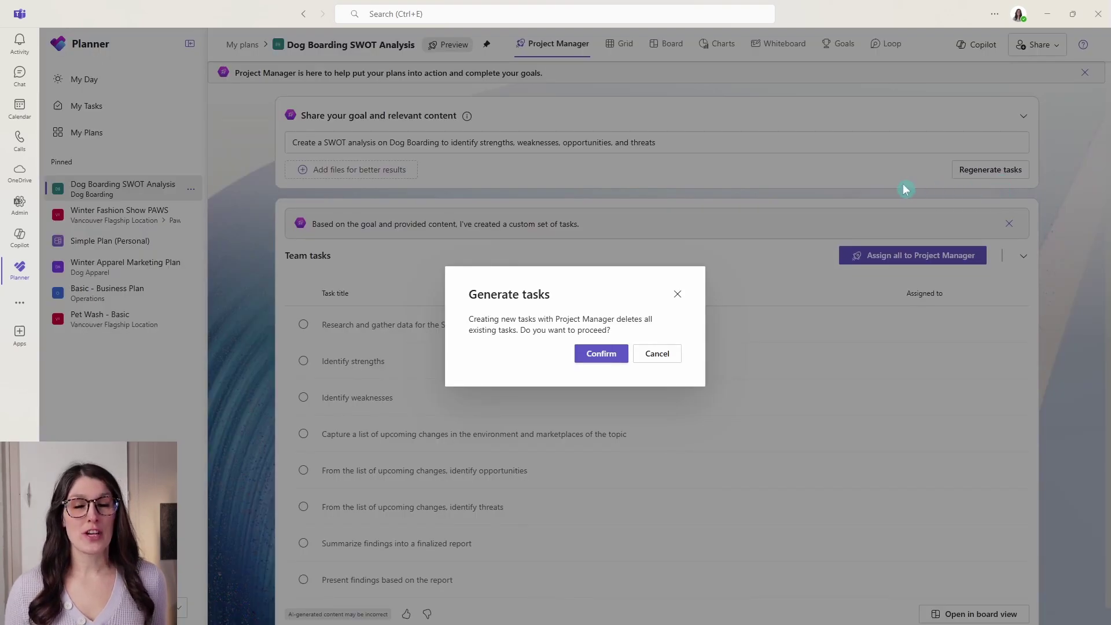
{"action": "left_click", "coordinate": [586, 358]}
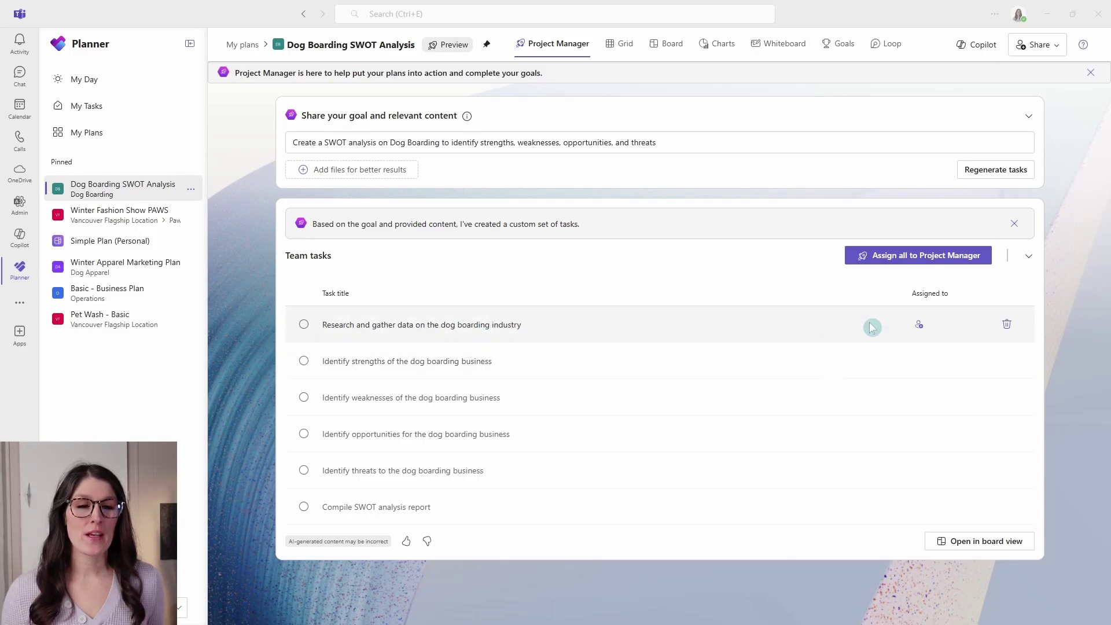
Assign all the generated dog boarding SWOT team tasks to Project Manager
{"action": "left_click", "coordinate": [941, 262]}
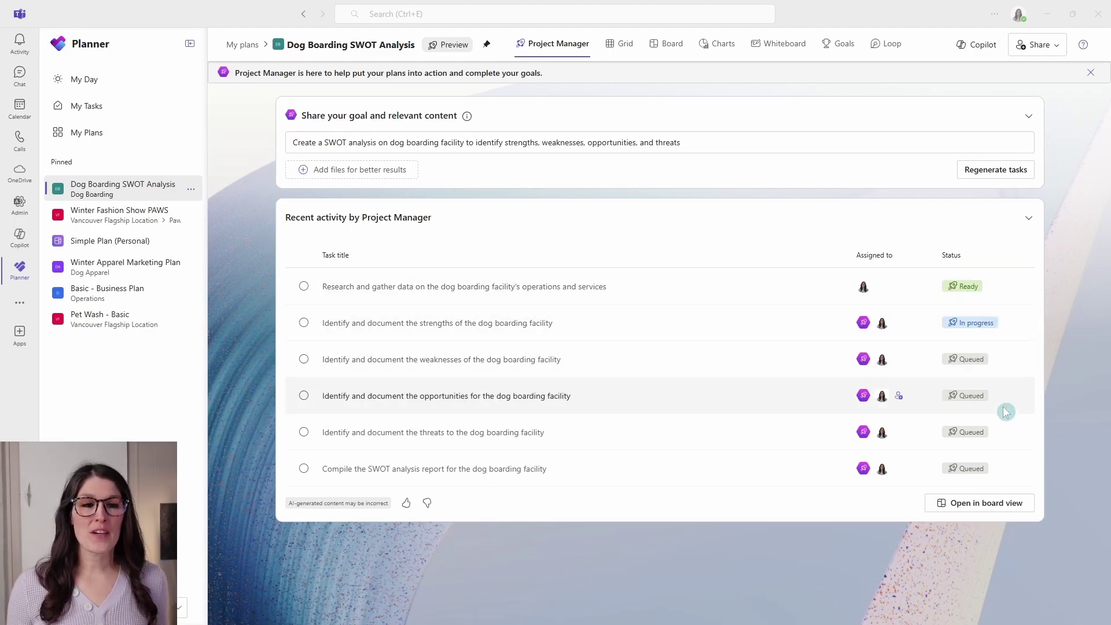
Switch the SWOT plan to board view and read the Ready research task's write-up
{"action": "left_click", "coordinate": [1008, 501]}
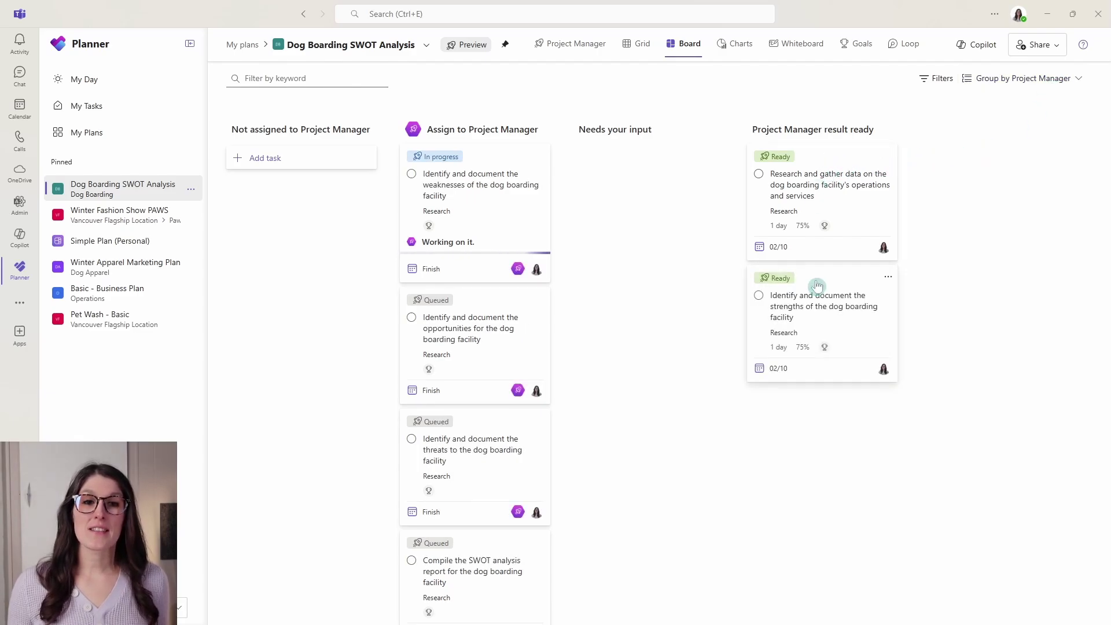
{"action": "left_click", "coordinate": [832, 165]}
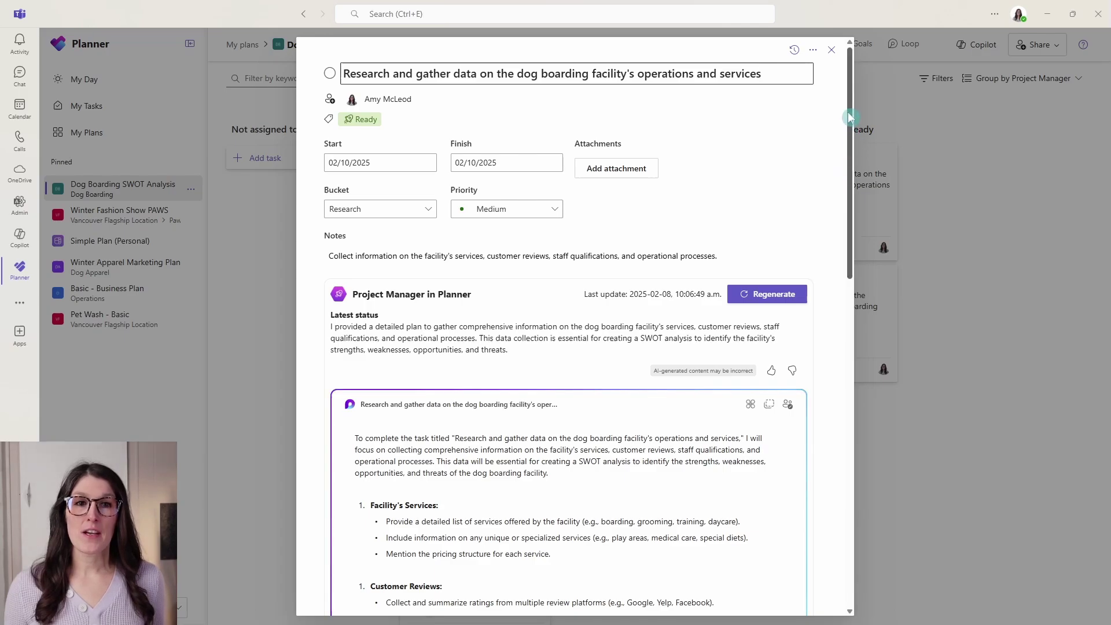
{"action": "scroll", "coordinate": [841, 219], "scroll_direction": "down", "scroll_amount": 4}
{"action": "scroll", "coordinate": [841, 219], "scroll_direction": "down", "scroll_amount": 1}
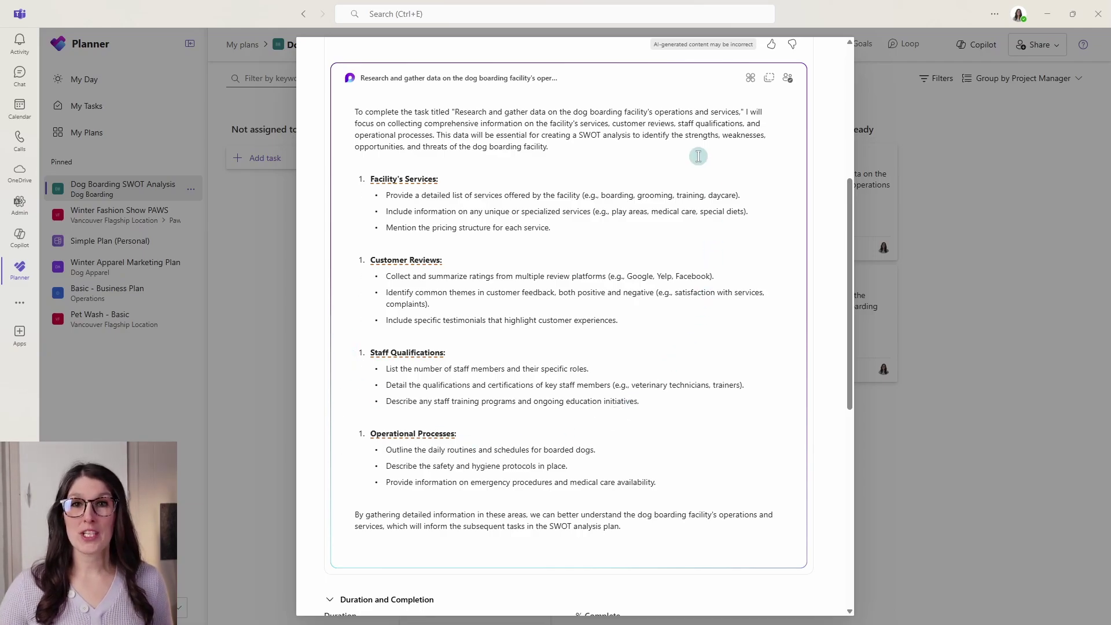
{"action": "scroll", "coordinate": [698, 156], "scroll_direction": "up", "scroll_amount": 4}
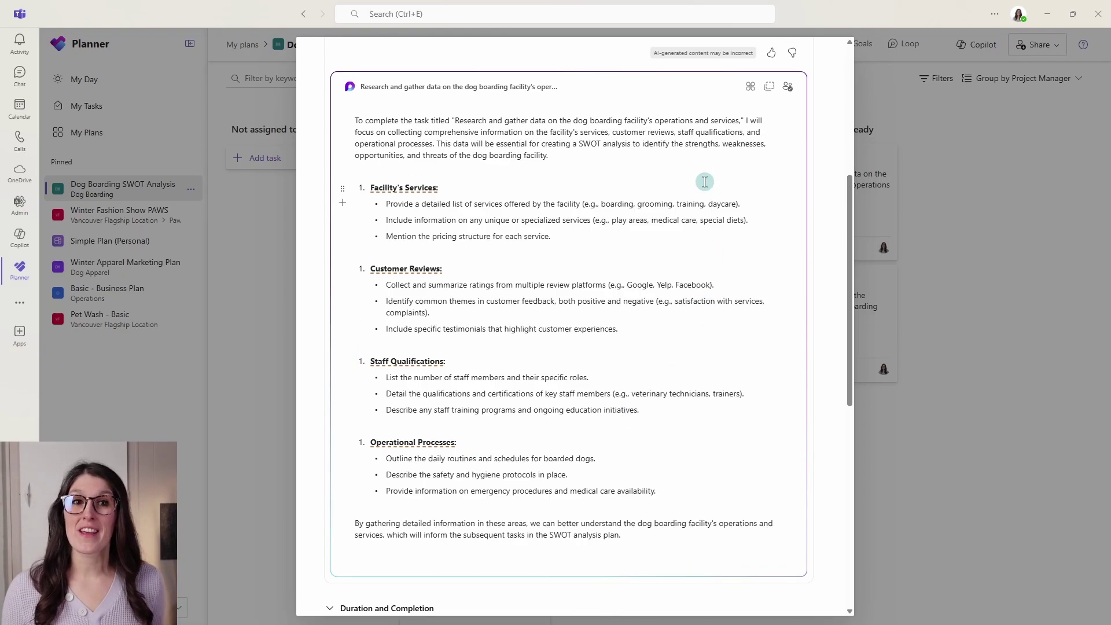
{"action": "left_click", "coordinate": [827, 54]}
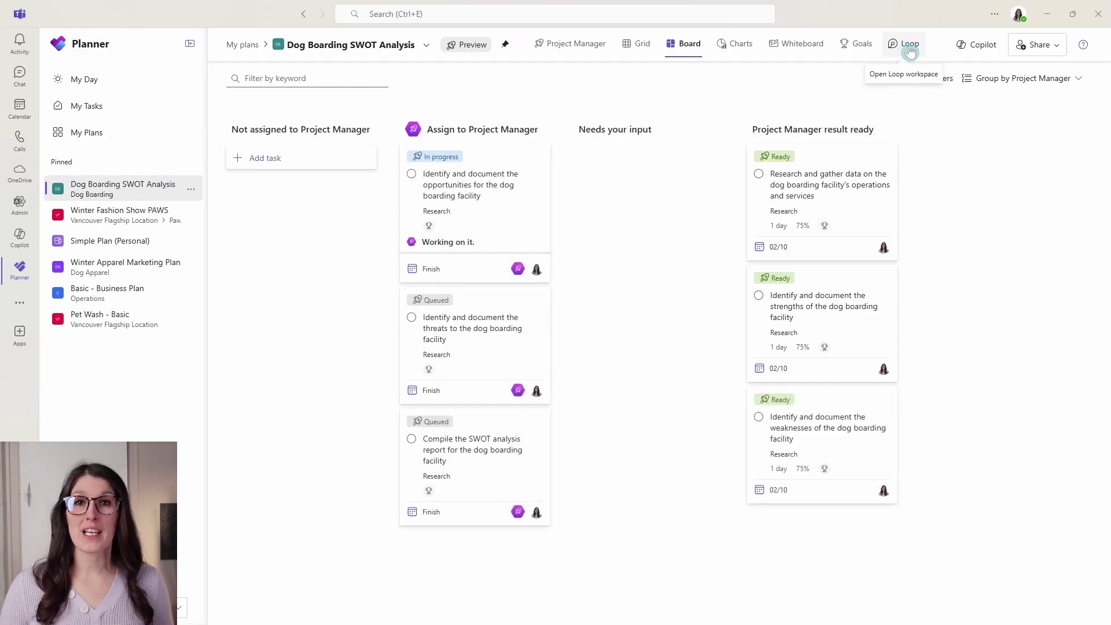
Move the Due date column after Priority in My Day, then try the same in My Tasks
{"action": "left_click", "coordinate": [819, 170]}
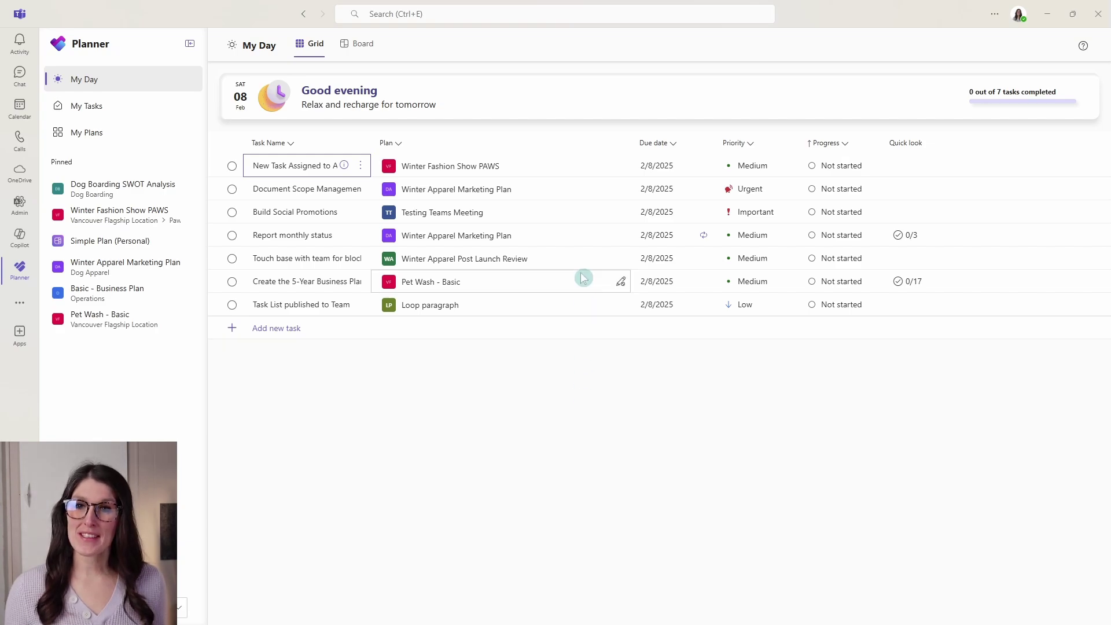
{"action": "left_click_drag", "start_coordinate": [657, 144], "coordinate": [779, 151]}
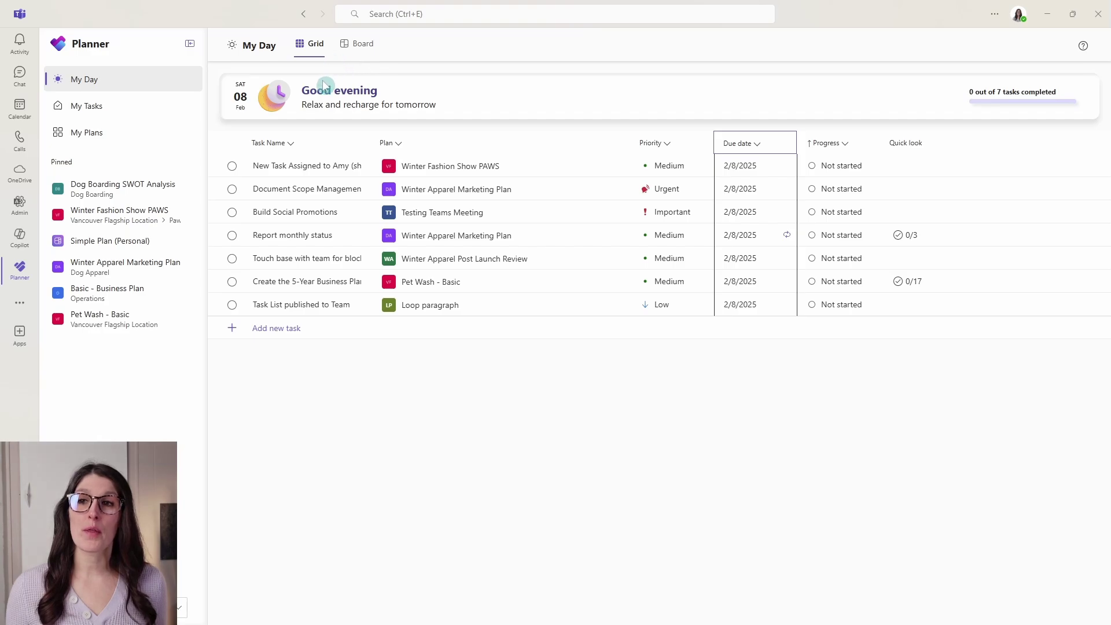
{"action": "left_click", "coordinate": [149, 106]}
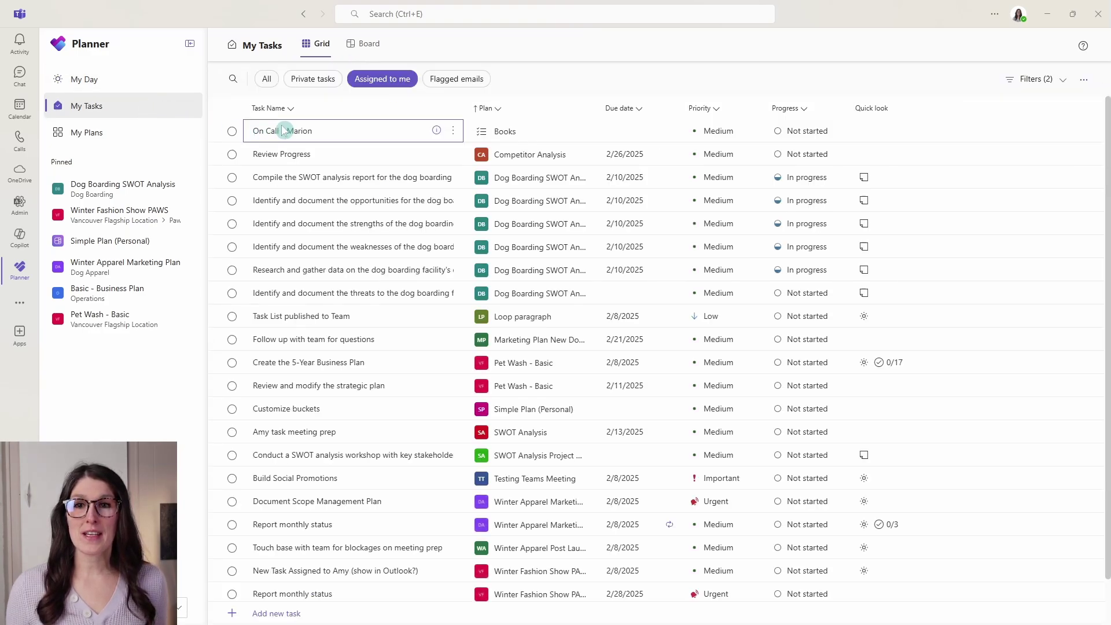
{"action": "left_click_drag", "start_coordinate": [620, 108], "coordinate": [745, 112]}
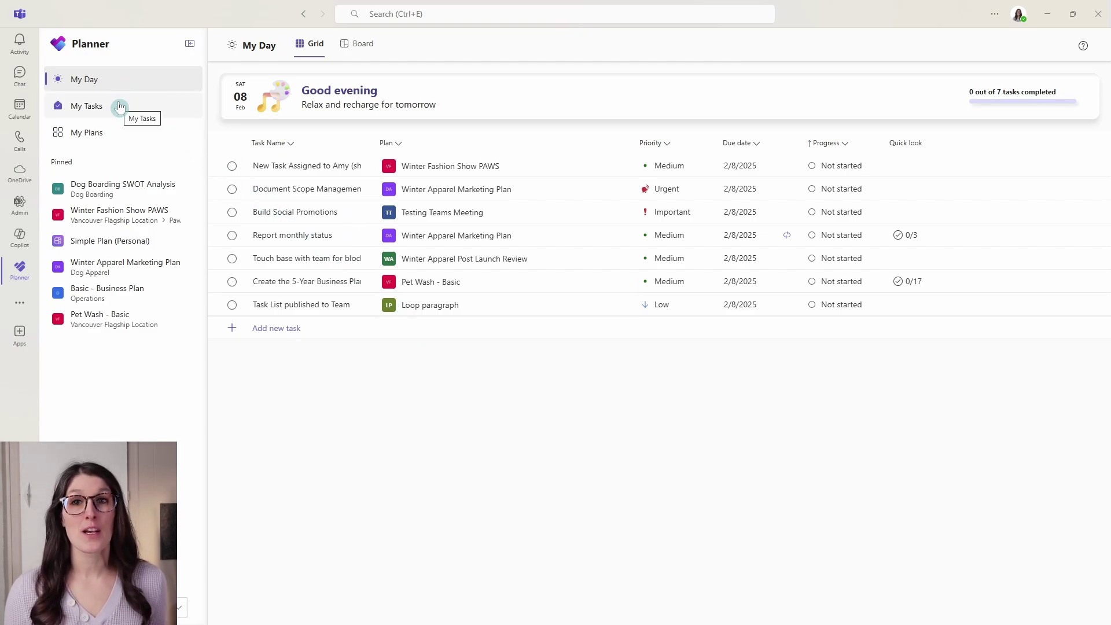
Show My Day as a board, move Document Scope Management Plan to Completed, then view My Tasks
{"action": "left_click", "coordinate": [354, 44]}
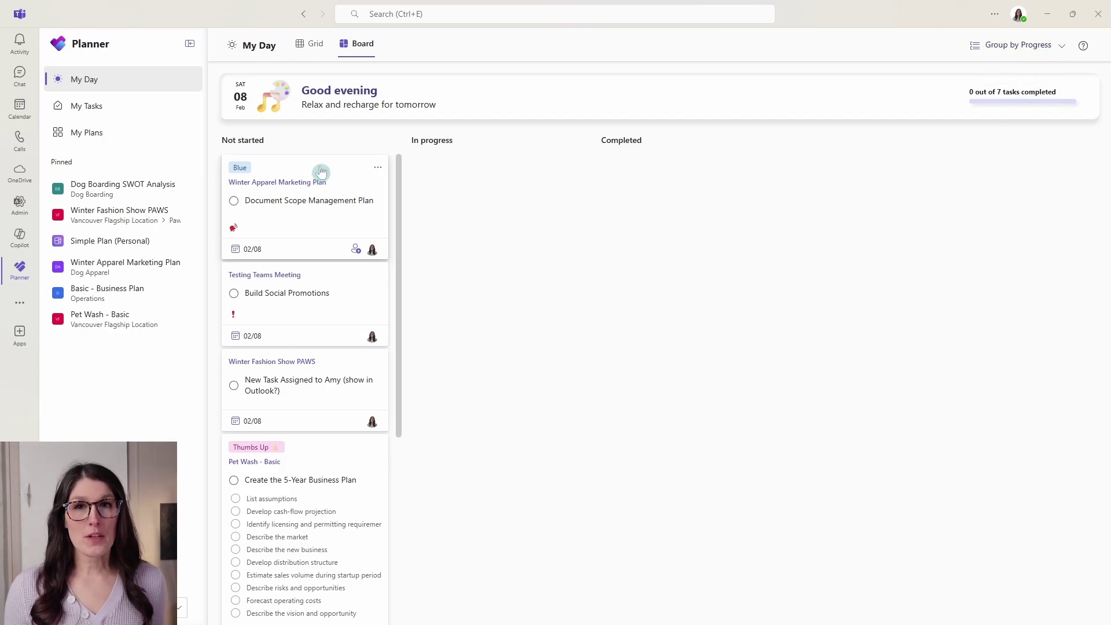
{"action": "left_click_drag", "start_coordinate": [321, 172], "coordinate": [653, 170]}
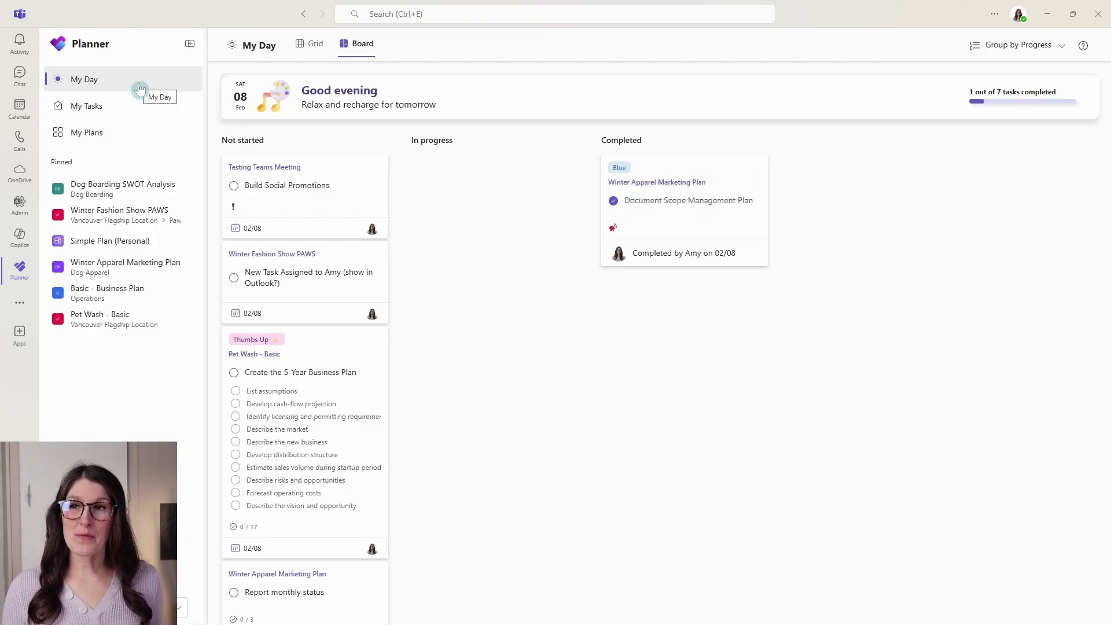
{"action": "left_click", "coordinate": [141, 107]}
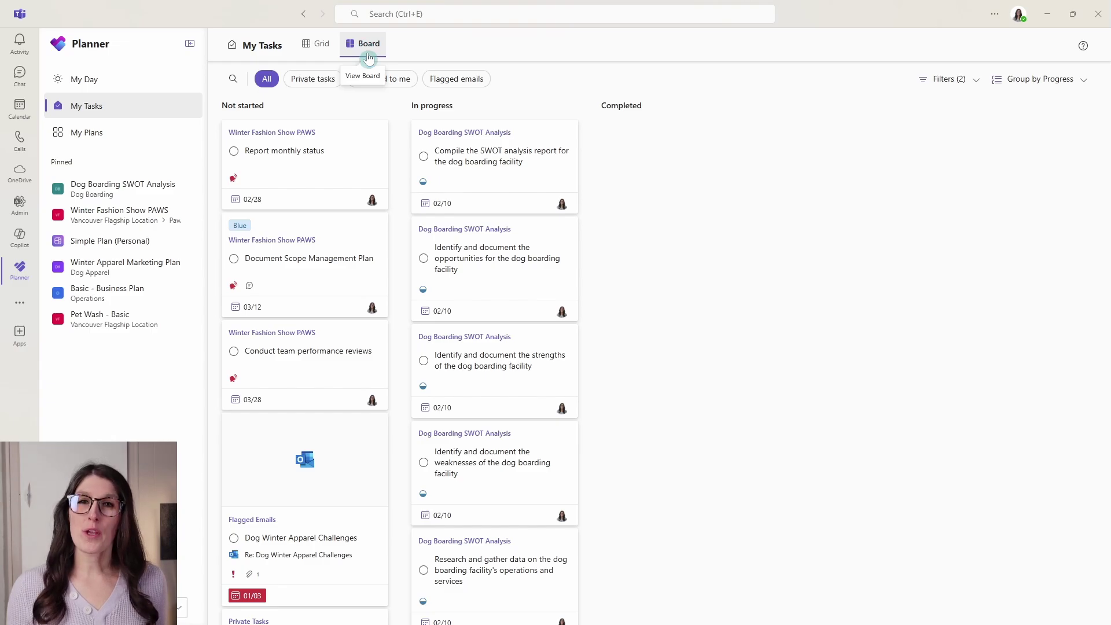
Group the My Tasks board by Plan and scroll sideways through the plan columns
{"action": "left_click", "coordinate": [1079, 85]}
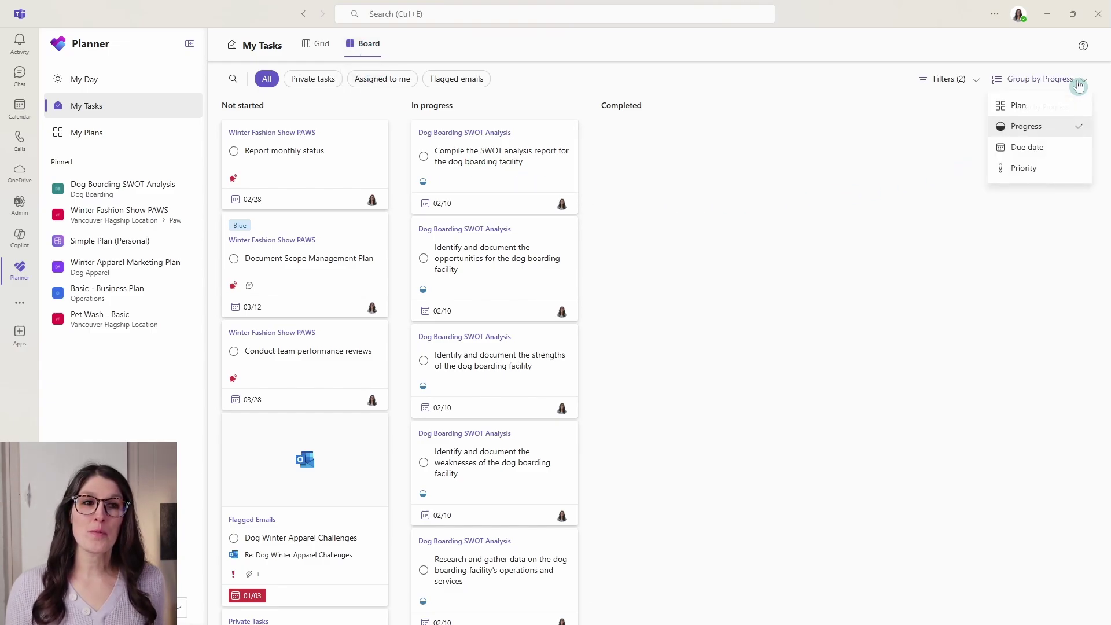
{"action": "left_click", "coordinate": [1047, 106]}
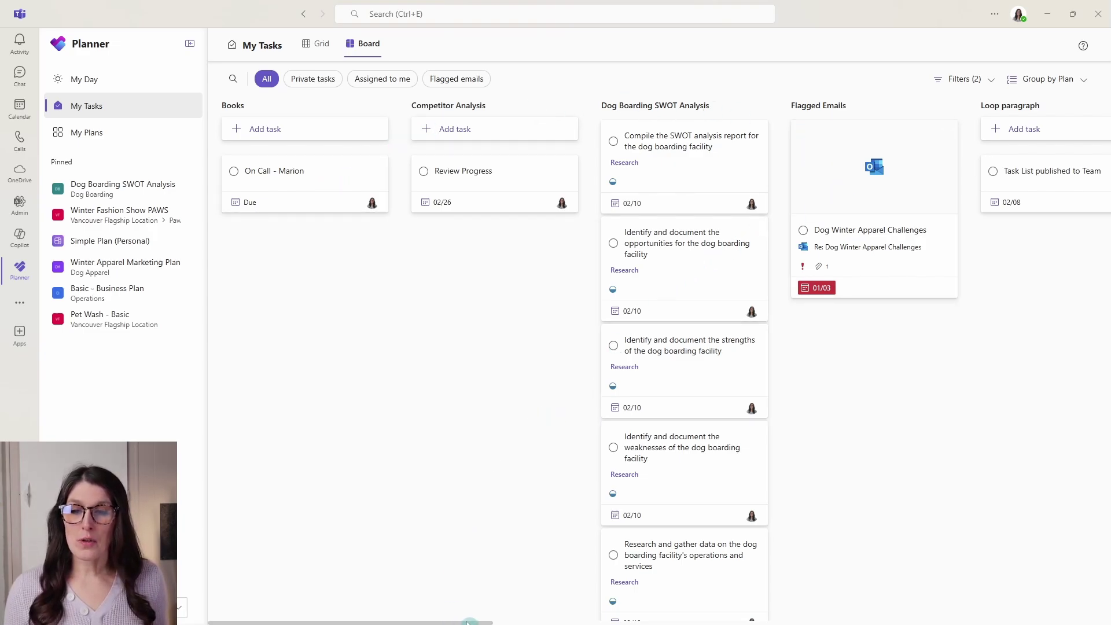
{"action": "left_click_drag", "start_coordinate": [468, 621], "coordinate": [991, 620]}
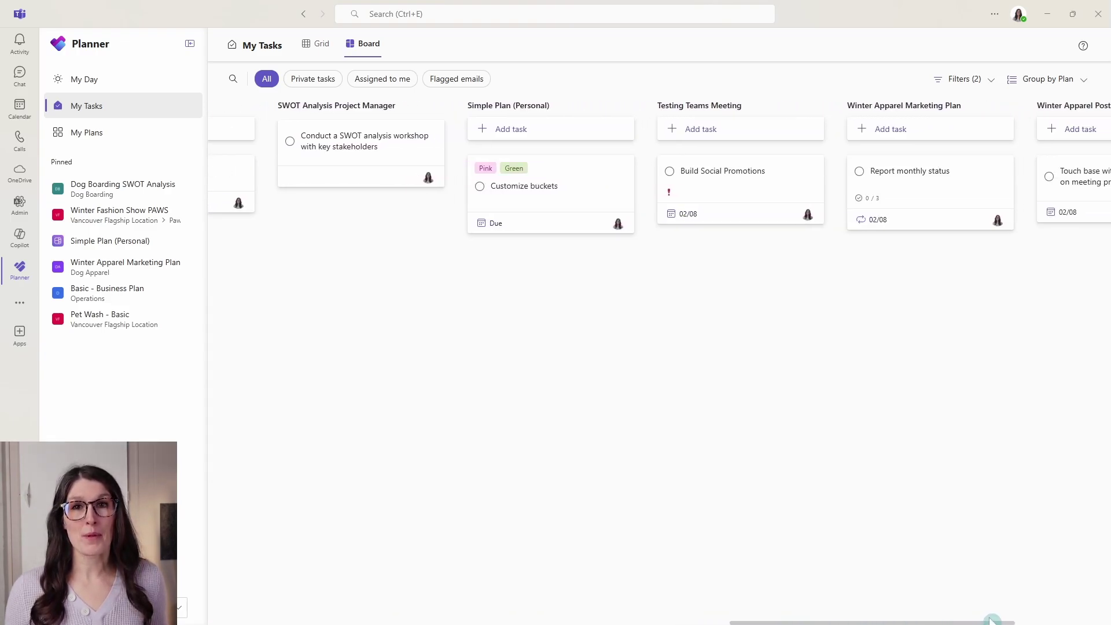
Cycle through the Private tasks, Assigned to me and Flagged emails filters, ending on Flagged emails
{"action": "left_click", "coordinate": [326, 80]}
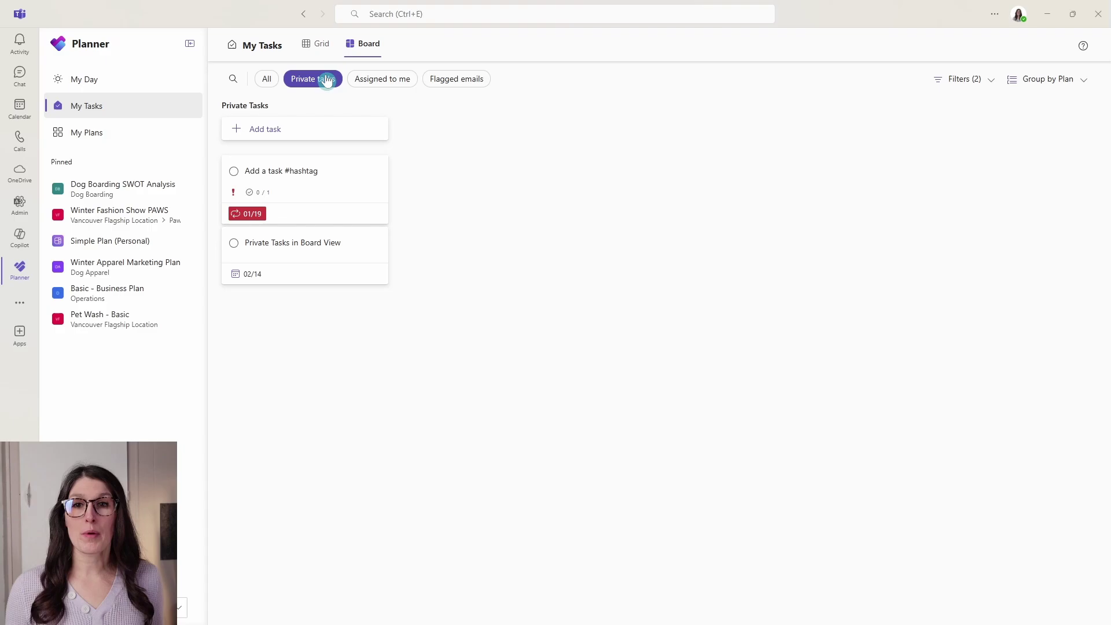
{"action": "left_click", "coordinate": [373, 82]}
{"action": "left_click", "coordinate": [442, 80]}
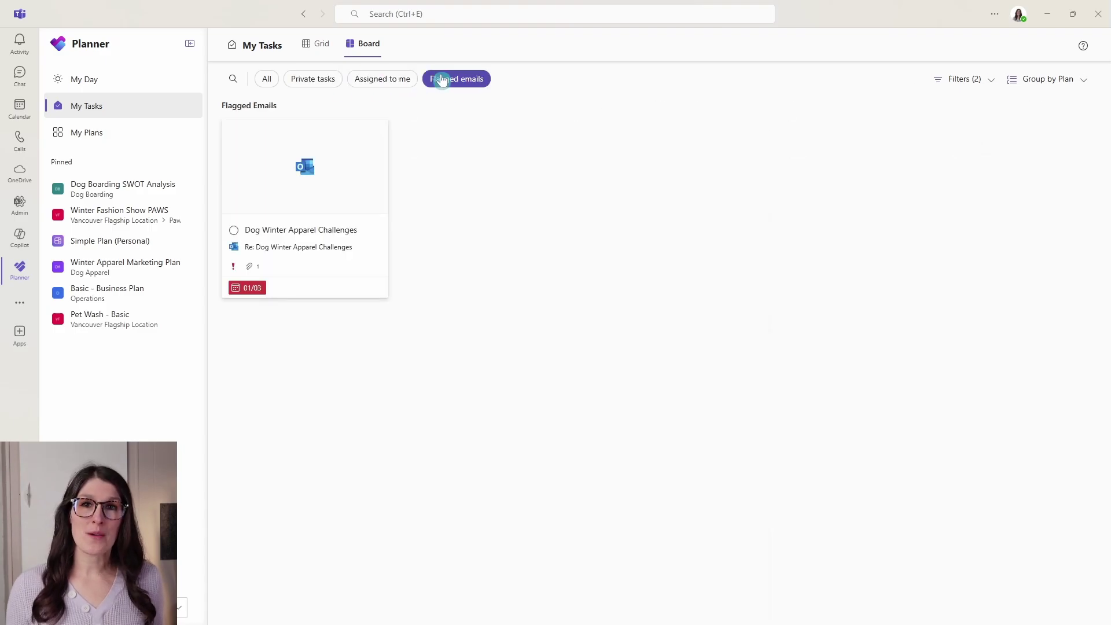